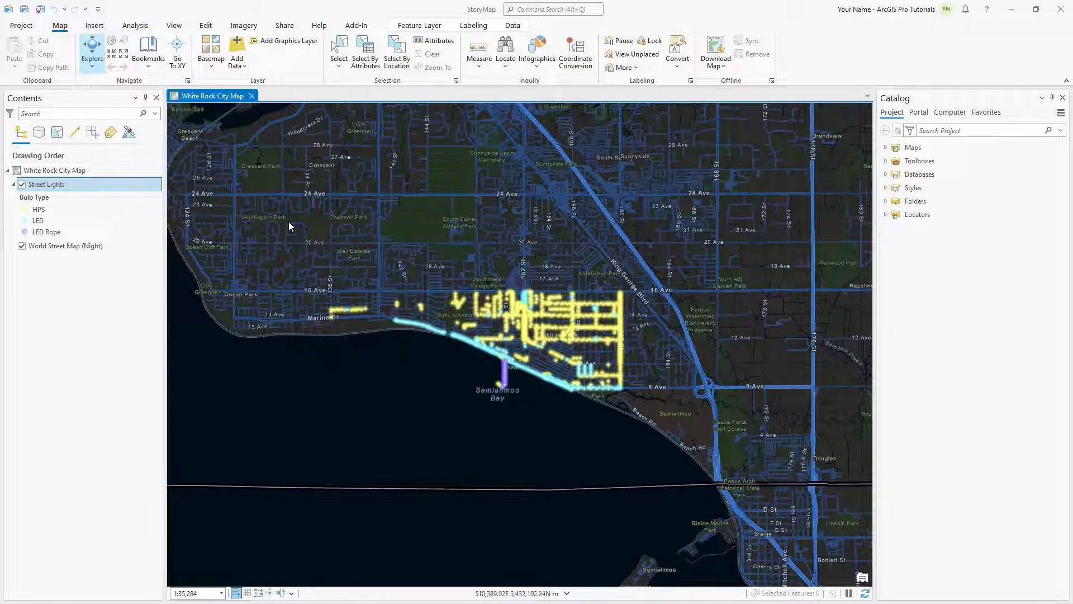
Step: Open the attribute rules of the Street Lights layer and add a new constraint rule
right_click(109, 187)
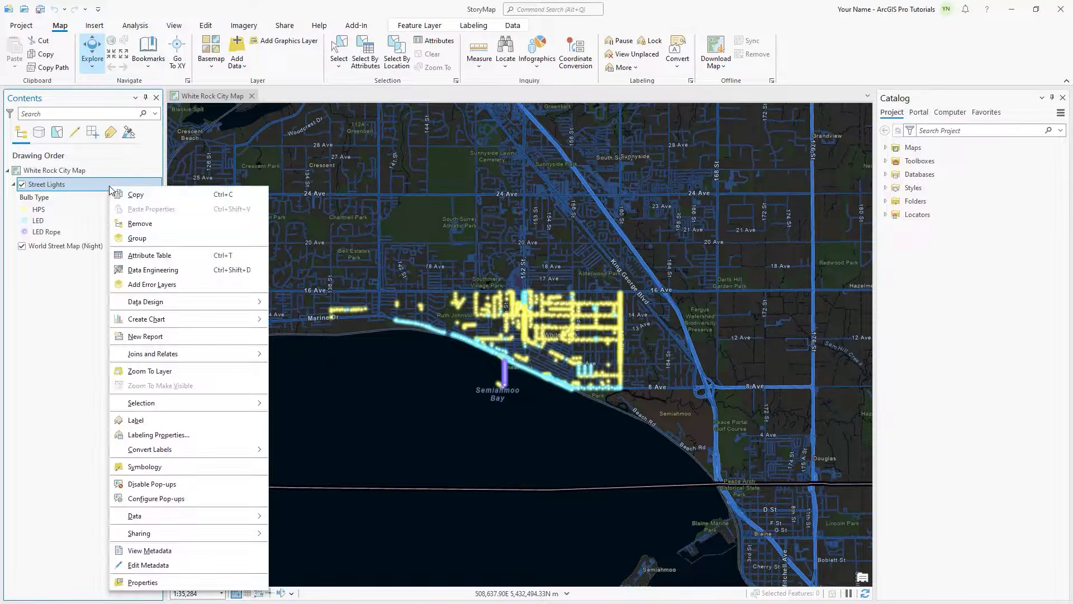
mouse_move(219, 305)
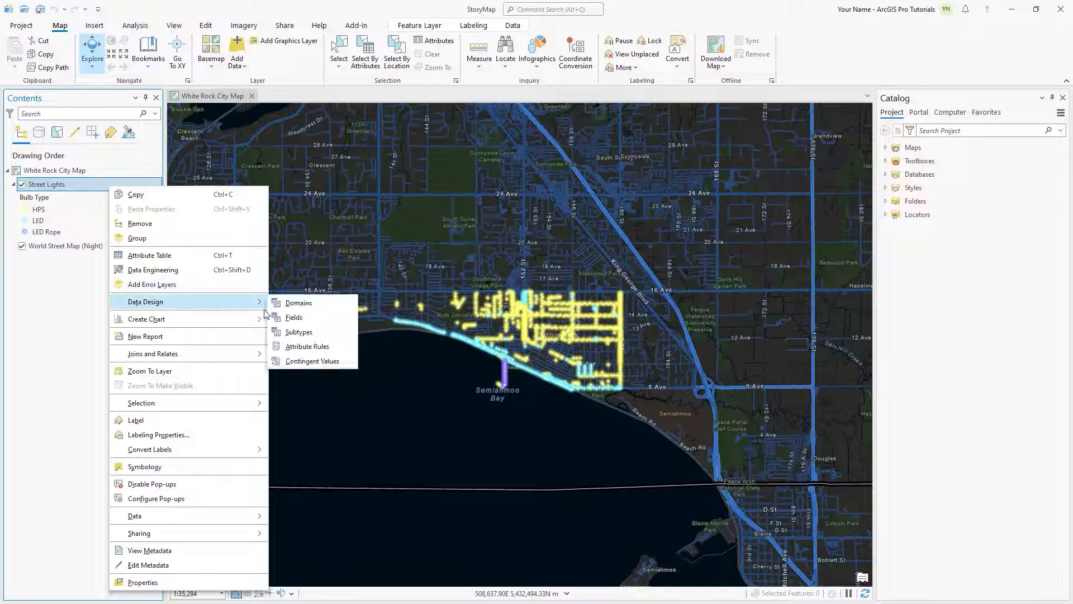
click(315, 348)
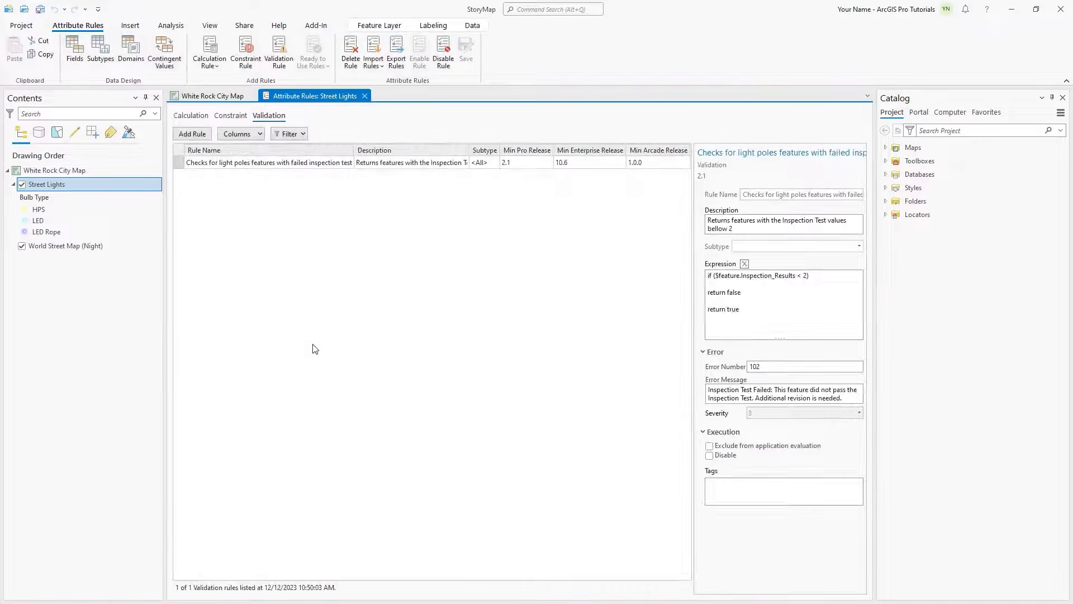
click(232, 116)
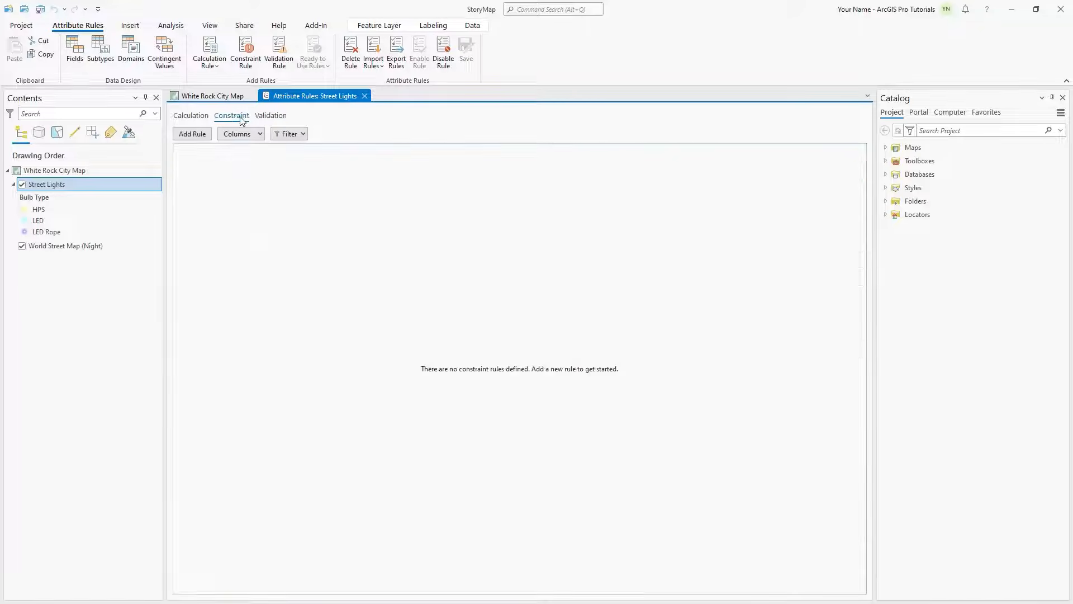
click(192, 133)
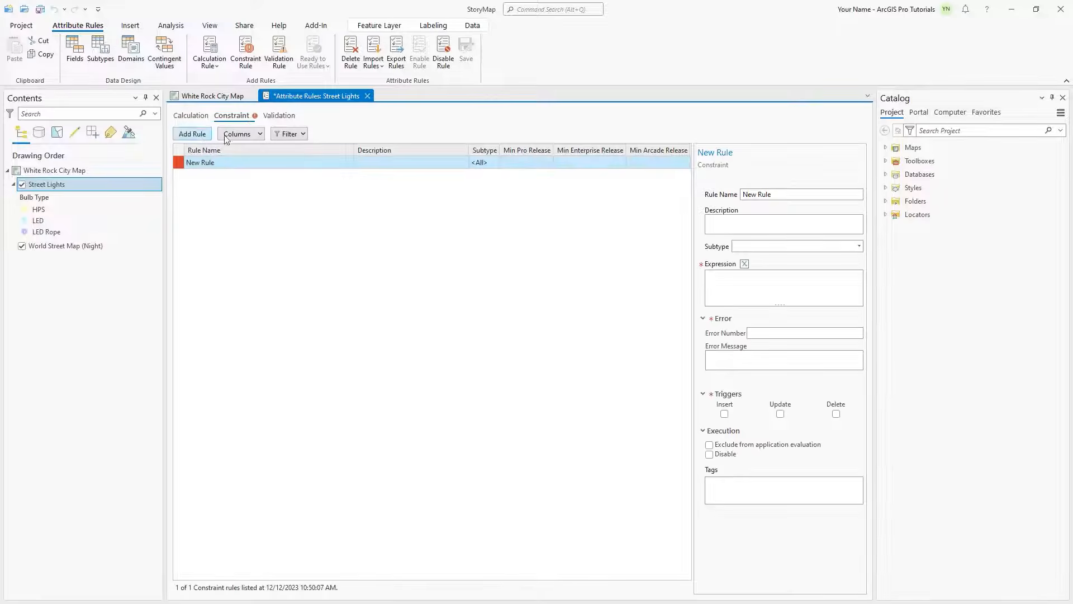
Step: Name the constraint rule "Checks for null tests" and describe it as "Flags features where the Hammer Test, Pole Condition, Wiring Condition, or Panel Condition fields are null."
drag(739, 199, 738, 199)
text(Checks for null tests)
click(727, 219)
text(Flag)
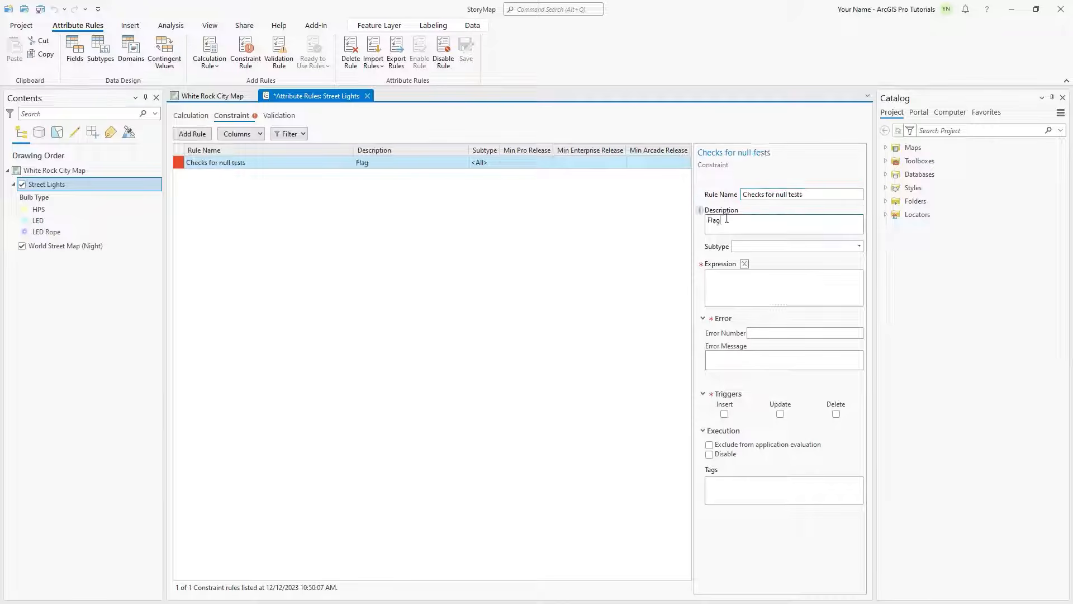
text(s features where the Hammer Test, Pole Condition, Wiring Condition, or Panel Condition fields are null.)
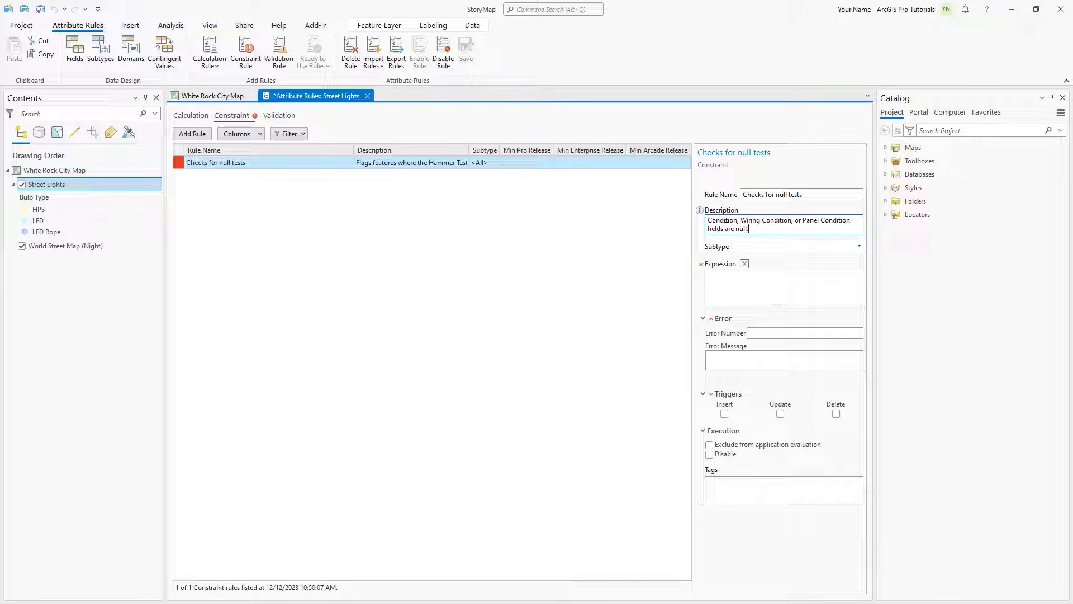
Step: Give the constraint rule an Arcade expression returning false if HammerTest, PoleCond, WiringCond or PanelCond is empty, otherwise true, and validate it
click(745, 264)
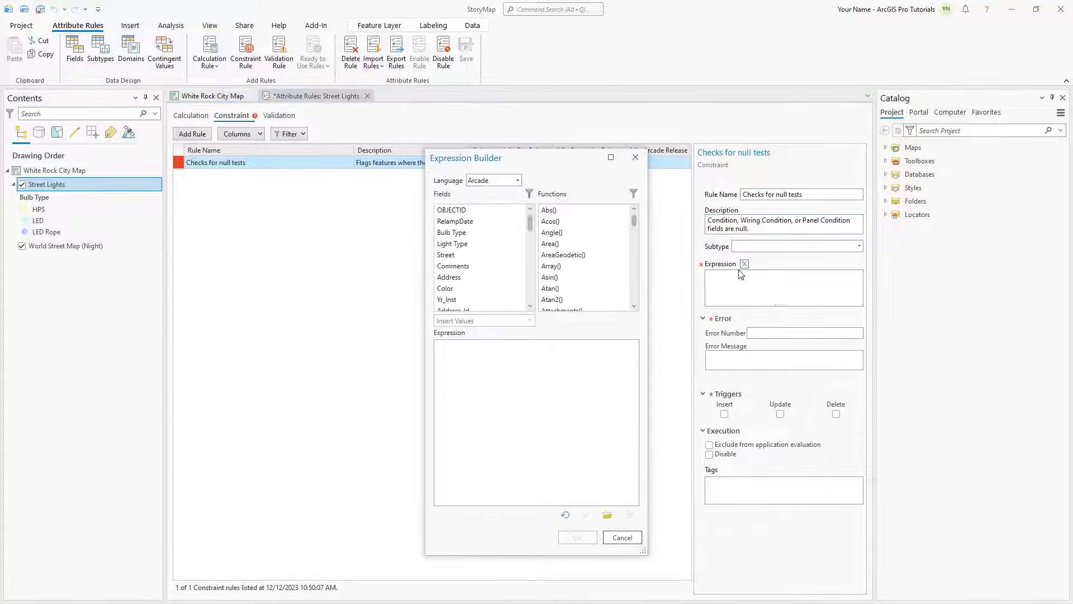
text(// Using the IsEmpty function and an if clause statement, check if values in the fields of interest are null if  (IsEmpty($feature.HammerTest) ||  isEmpty($feature.PoleCond) ||  isEmpty($feature.WiringCond) ||  isEmpty($feature.PanelCond))  // If the values are not null, return the actual value return false  // If the values are null, return an error return true)
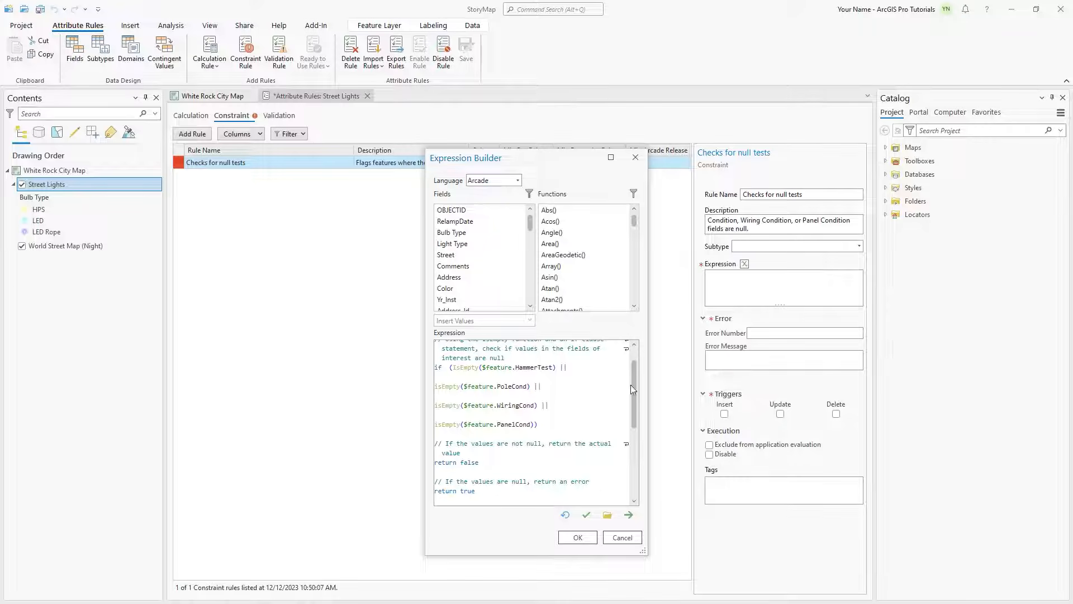
scroll(632, 386, up, 1)
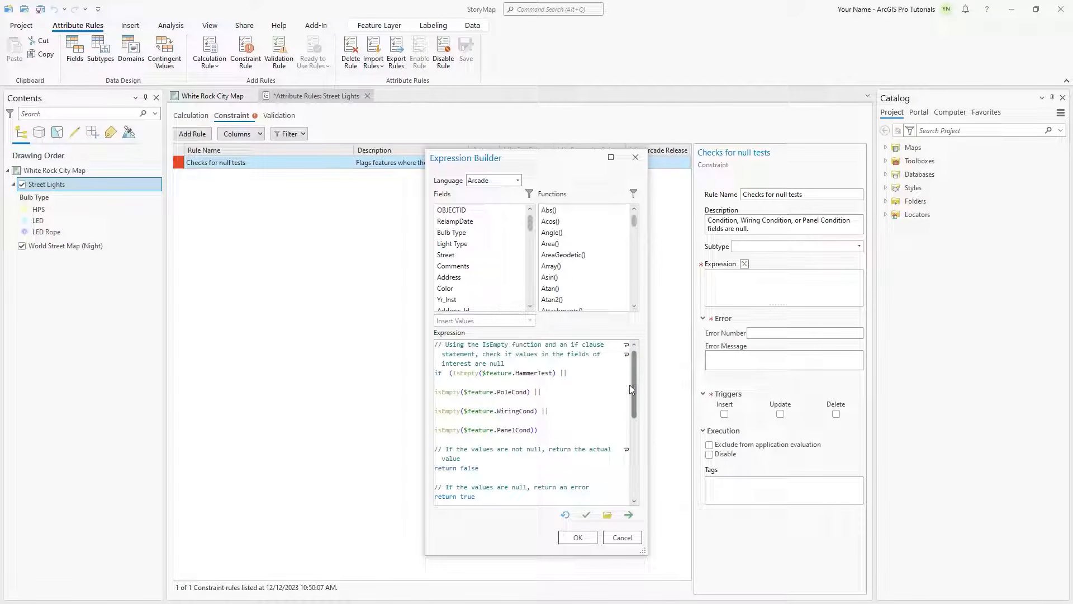
click(586, 517)
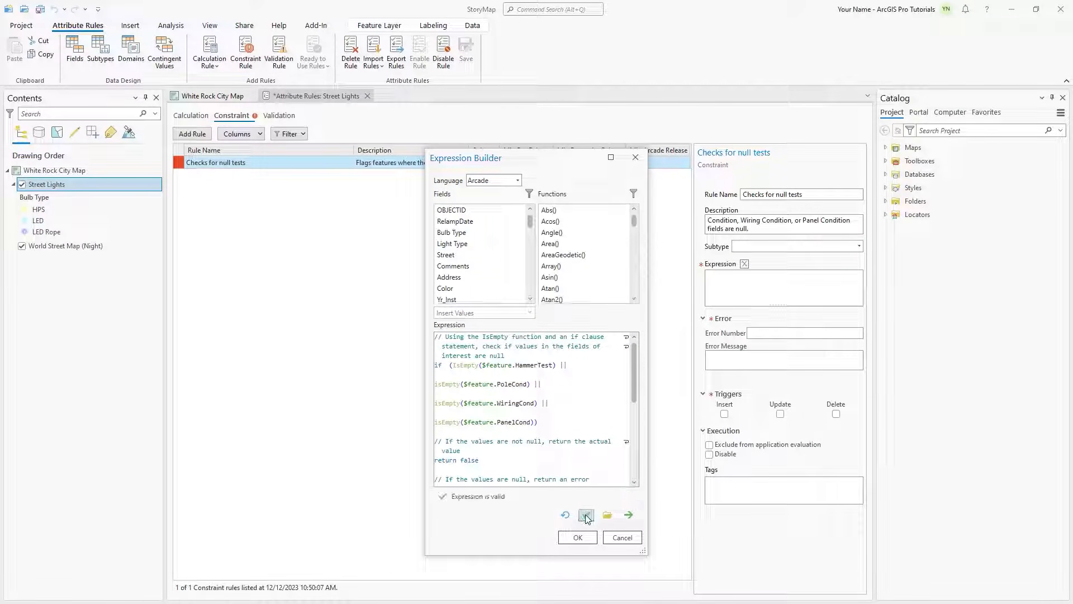
click(582, 538)
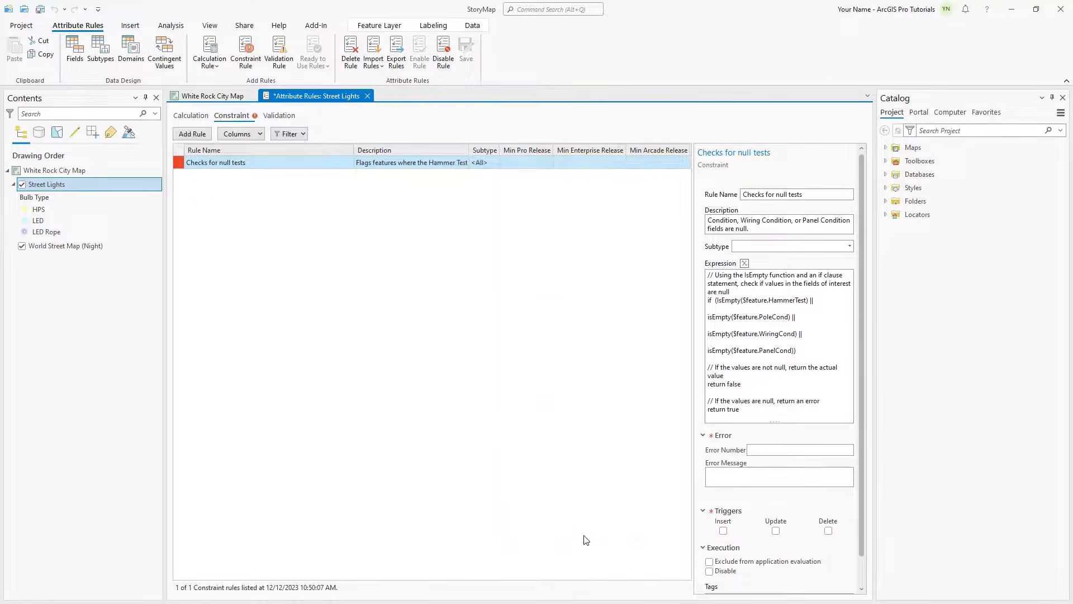
Step: Set error number 101 and the message "Empty fields: Fill in the Hammer Test, Pole Condition, Wiring Condition, or Panel Condition fields with the test results."
click(780, 451)
text(101)
click(766, 475)
text(Empty fields: Fill in the Hammer Test,)
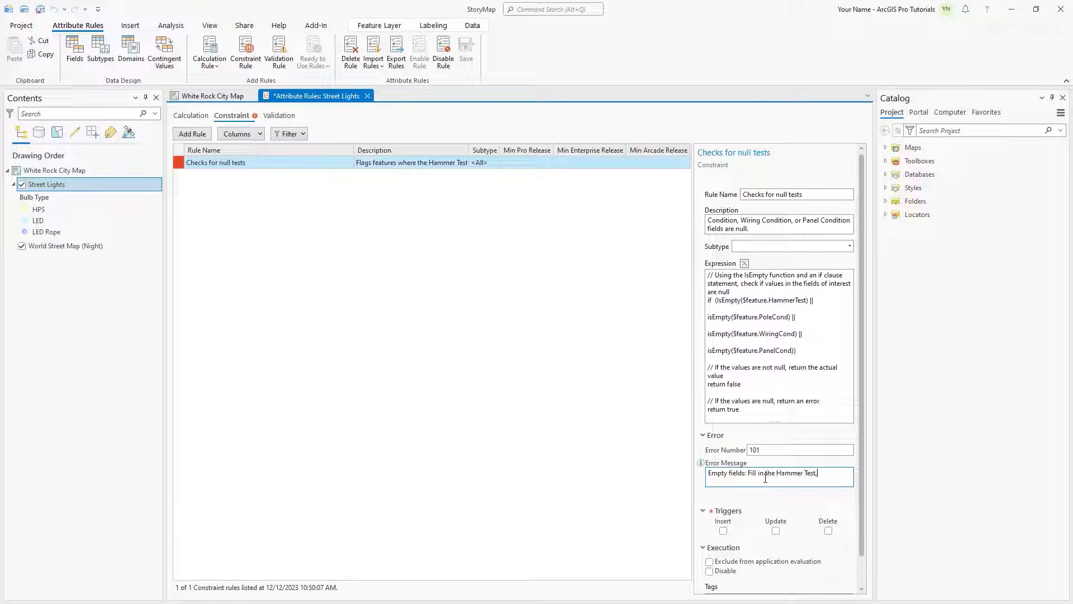
text( Pole Condition, Wiring Condition, or Panel Condition fields with the test results)
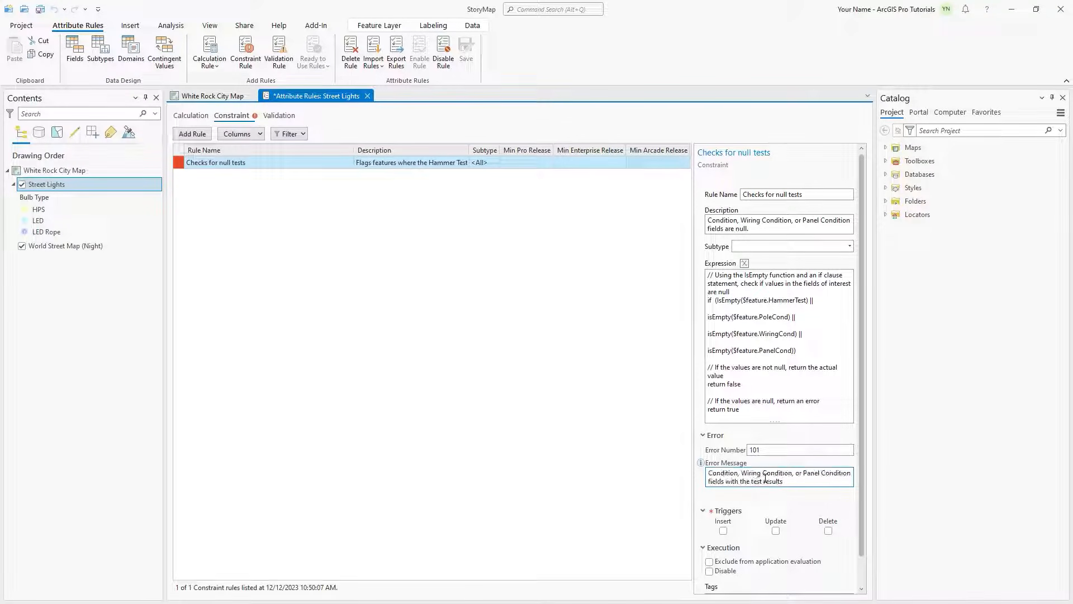
text(.)
Step: Set the constraint rule to trigger on insert and update, and save the attribute rules
click(724, 531)
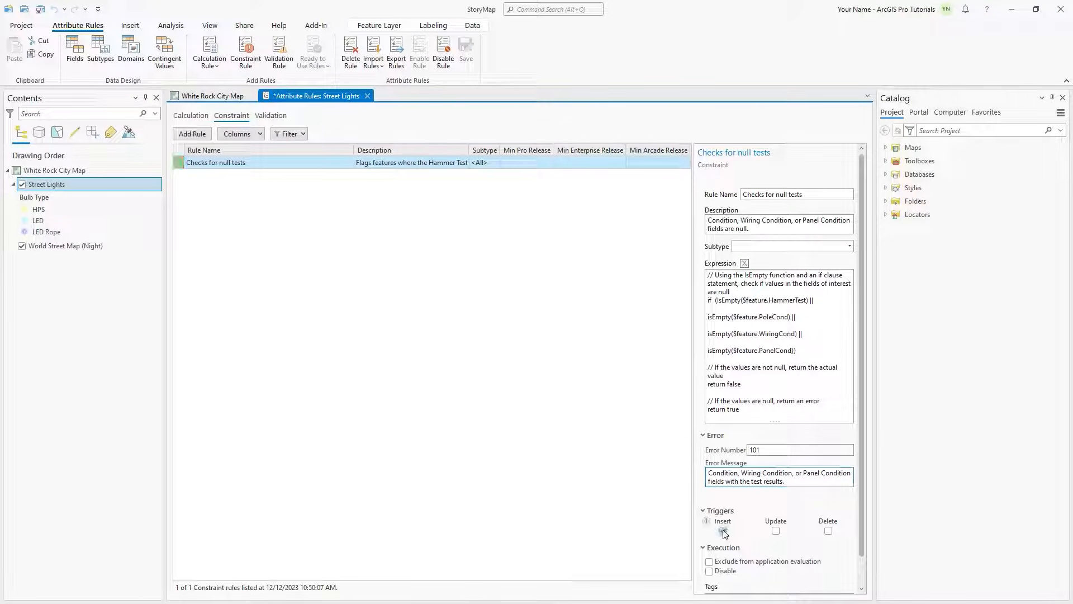
click(777, 532)
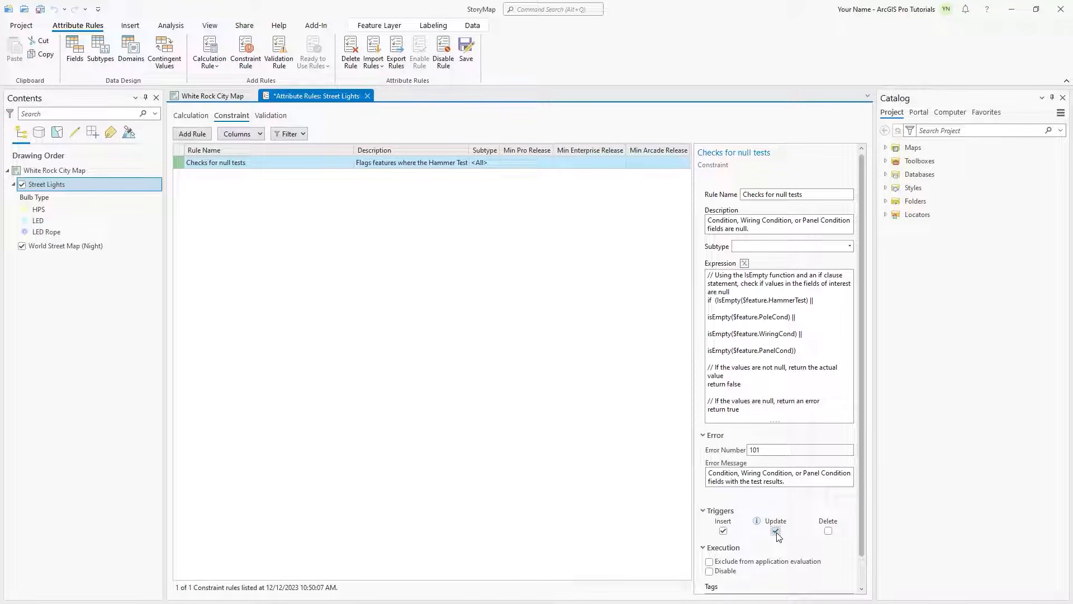
click(468, 59)
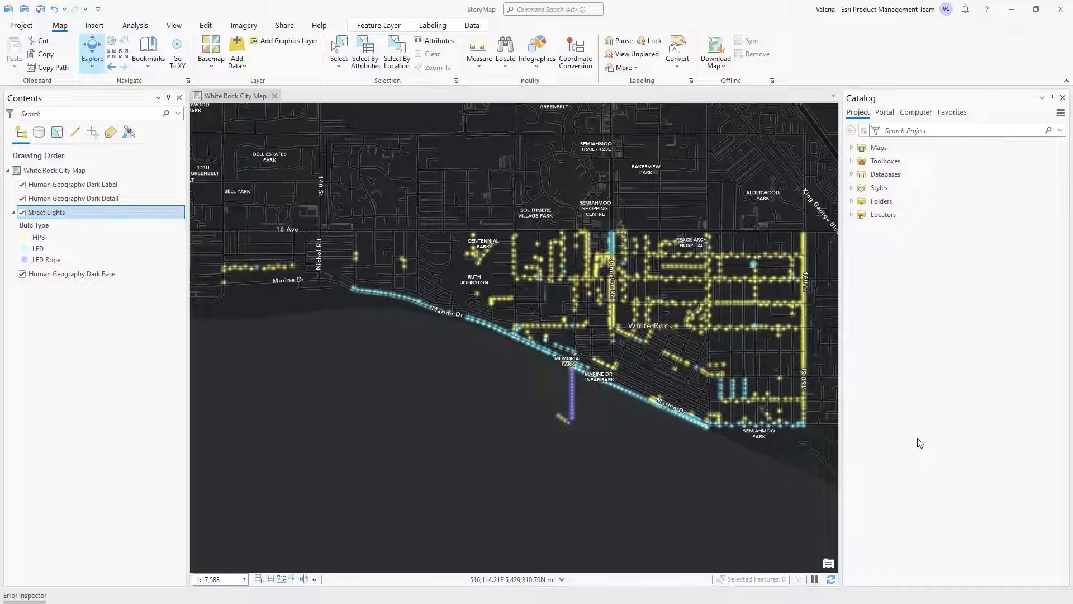
Step: Go to the Bryant Park bookmark and try to create an HPS street light just north of Thrift Ave
click(149, 52)
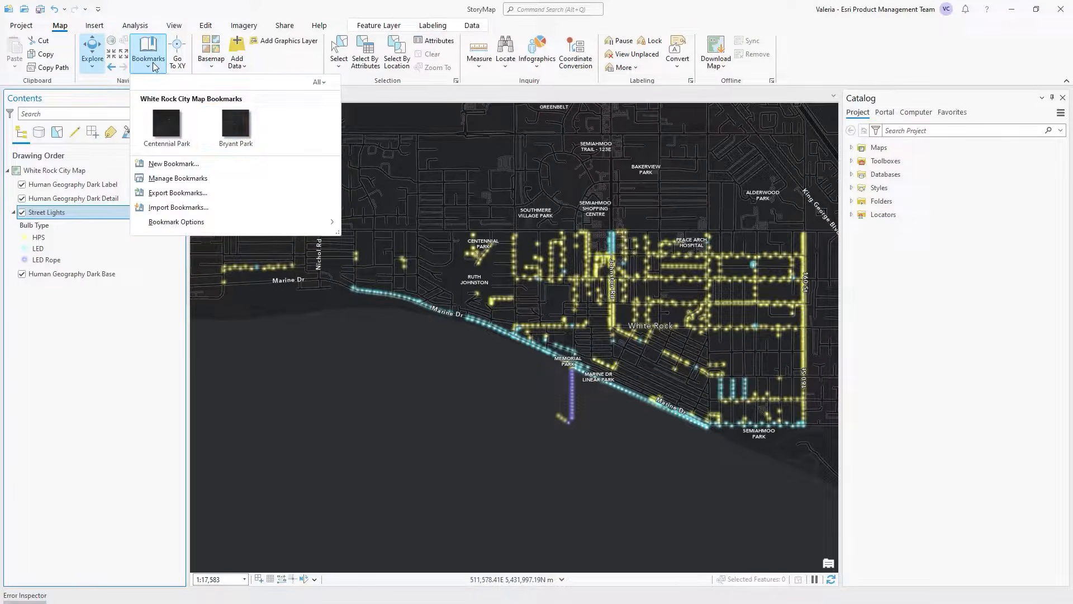
click(235, 128)
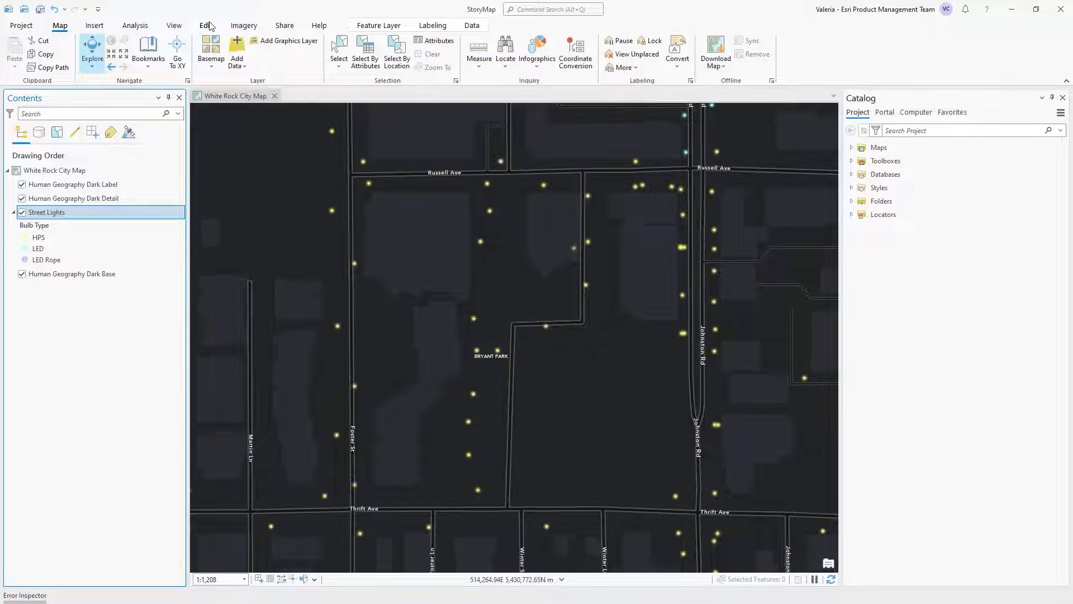
click(207, 25)
click(298, 54)
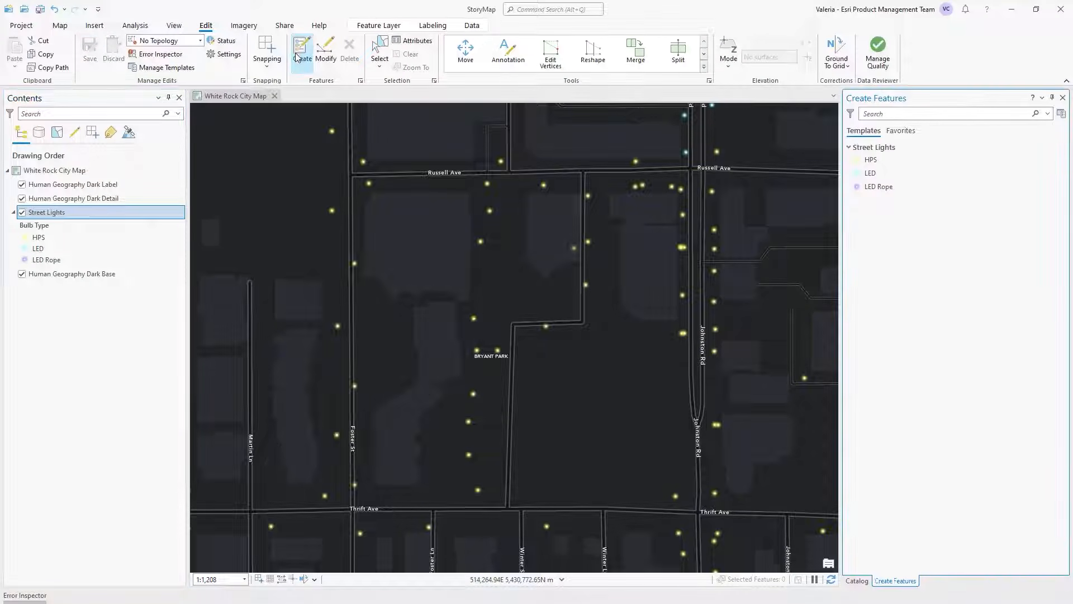
click(871, 160)
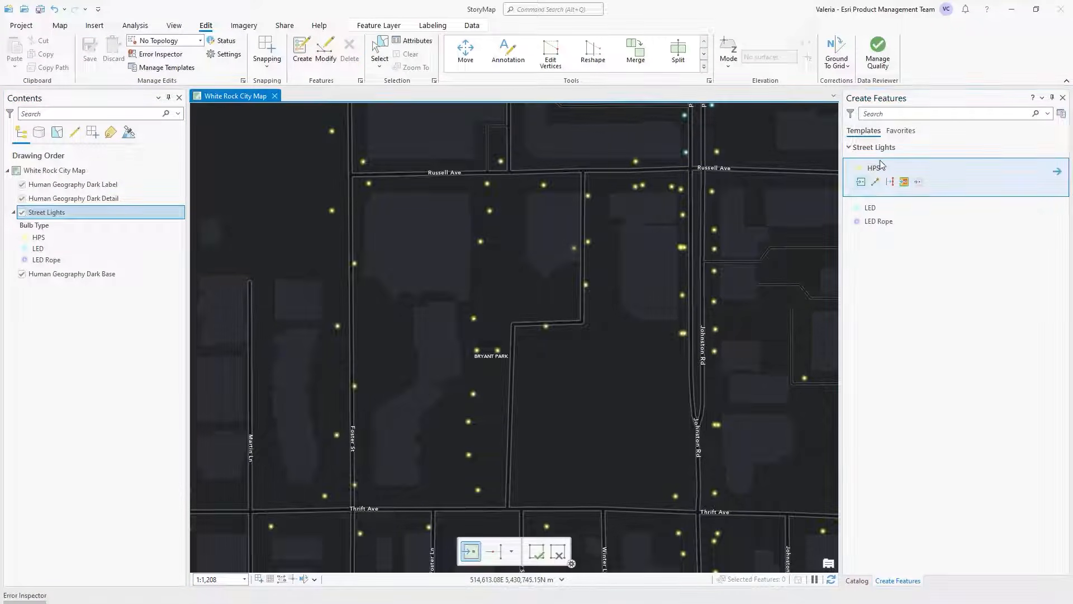
click(530, 489)
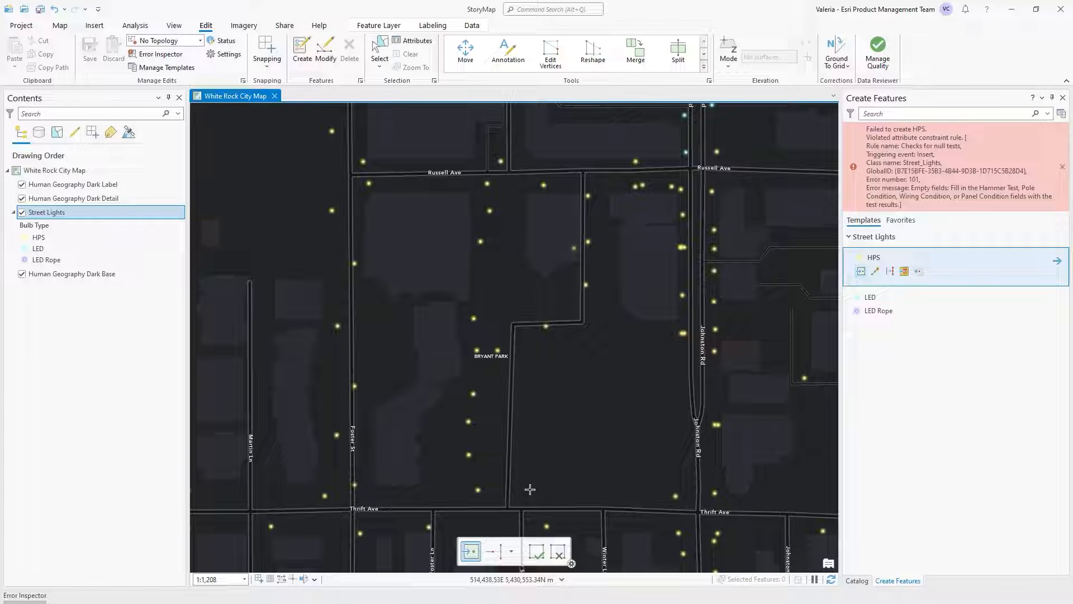
Step: In the HPS template's attributes, set Hammer Test to 1, Pole Condition to 2, Wiring Condition to 3 and Panel Condition to 4
click(1057, 261)
click(957, 350)
text(1)
click(957, 365)
text(2)
click(957, 379)
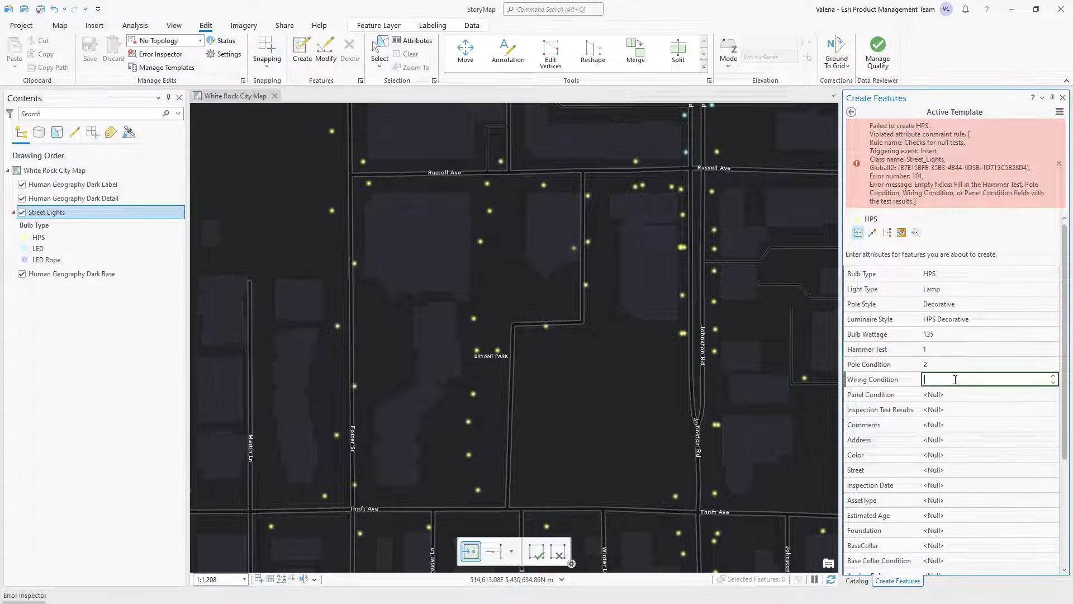
text(3)
click(955, 394)
text(4)
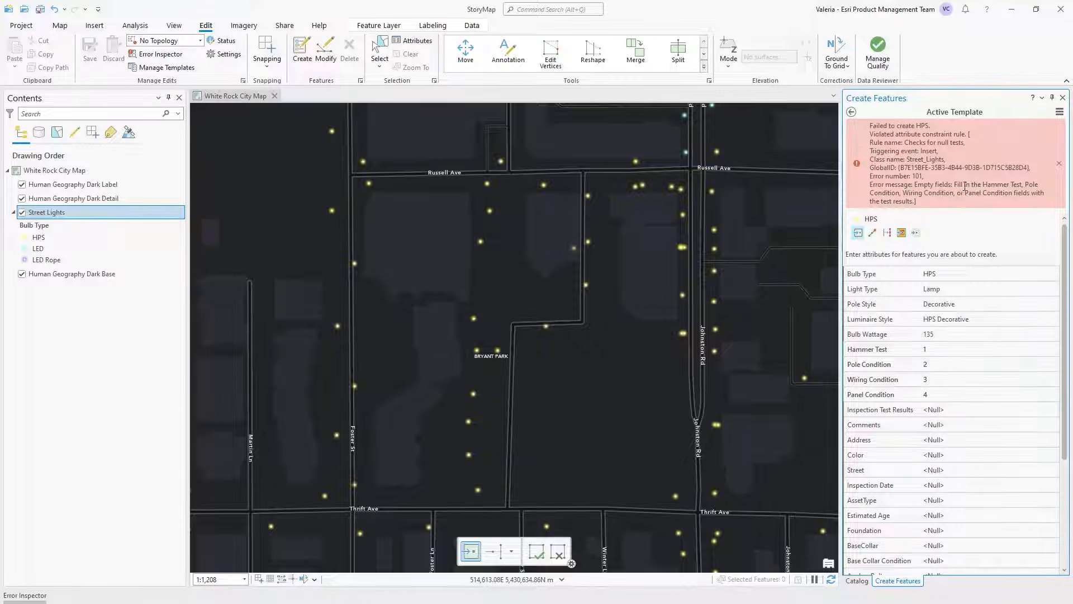
Step: Place an HPS street light just north of Thrift Ave, southeast of the Bryant Park label, and finish it
click(851, 112)
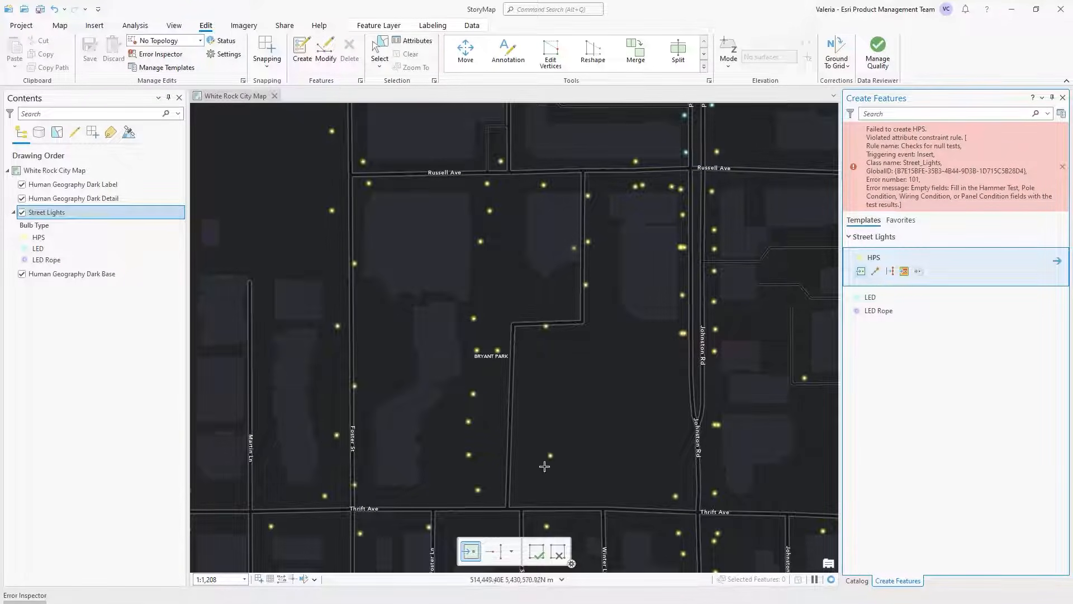
click(528, 487)
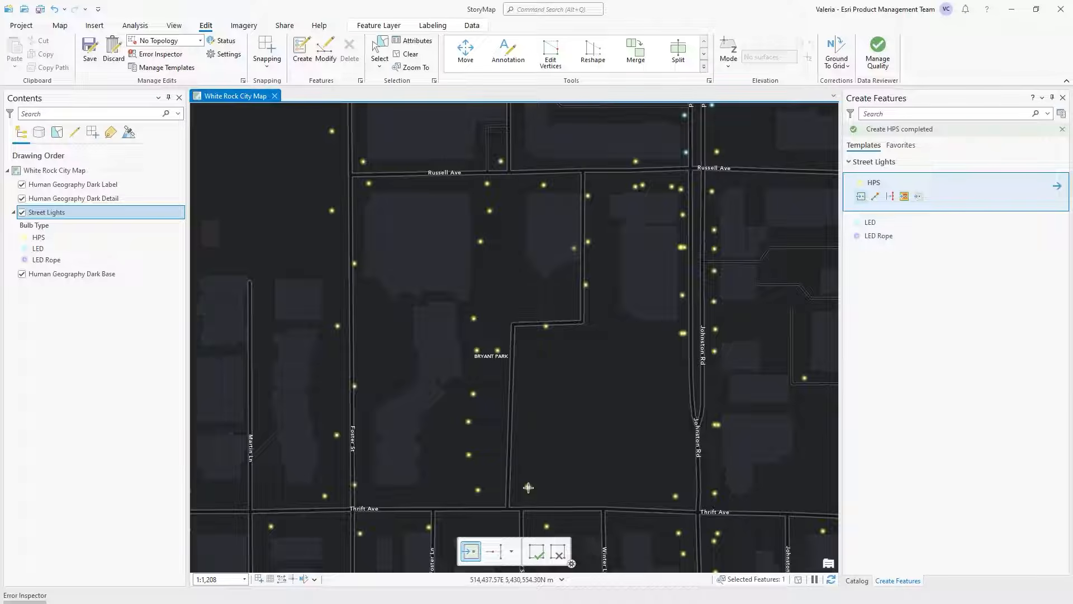
click(540, 552)
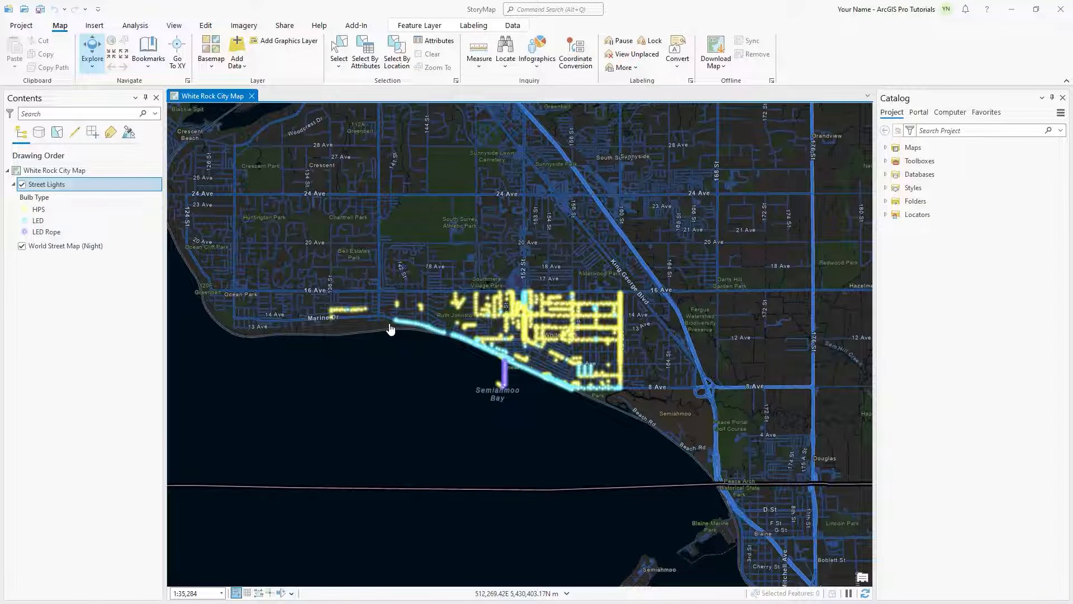
Step: Open the Street Lights layer's attribute rules and add a new validation rule
right_click(62, 182)
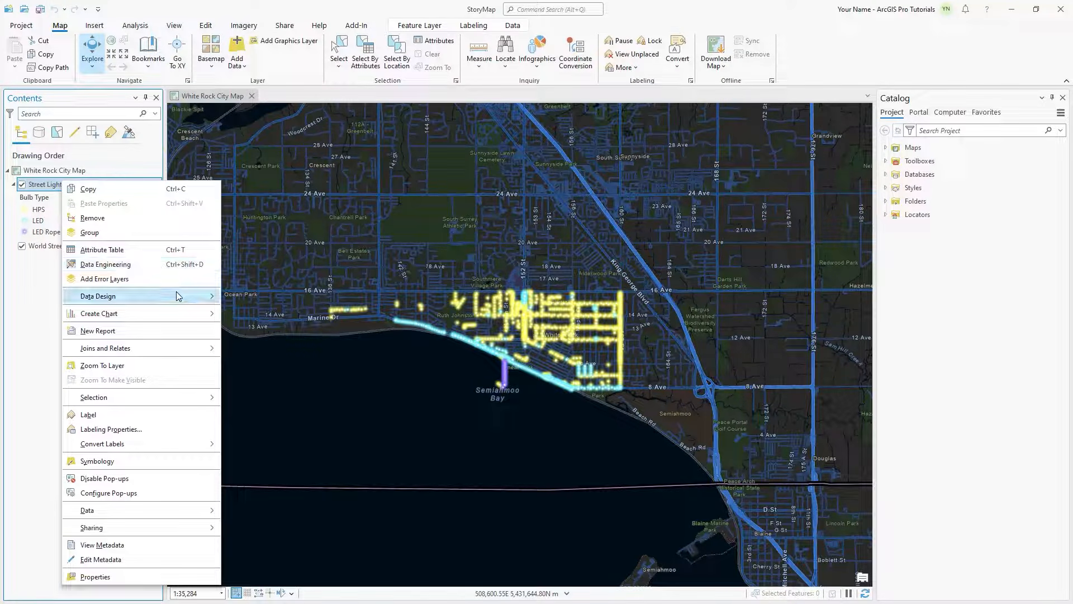
mouse_move(180, 296)
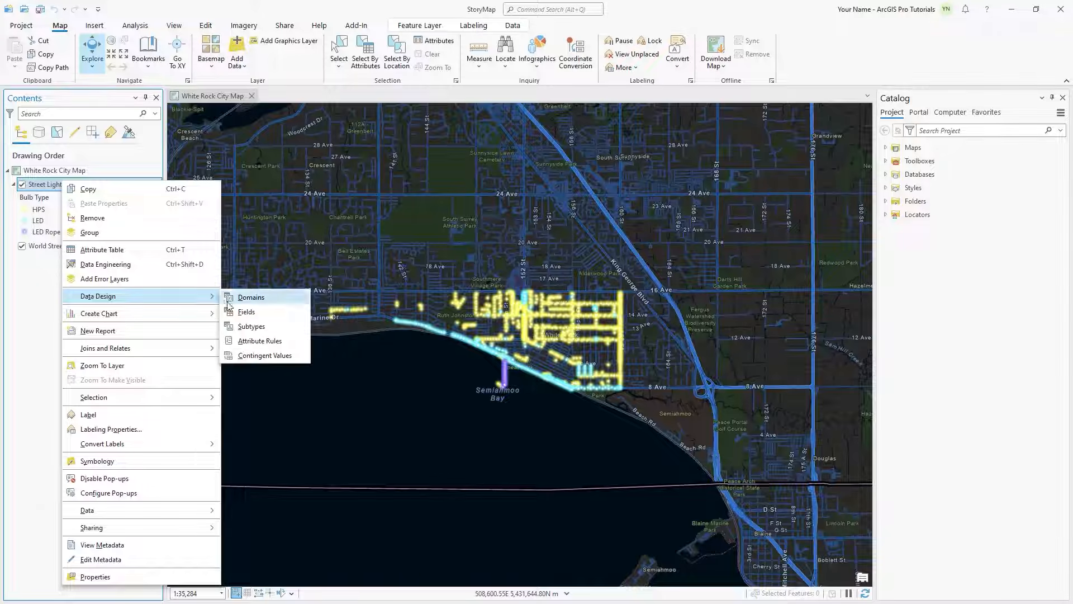
click(266, 340)
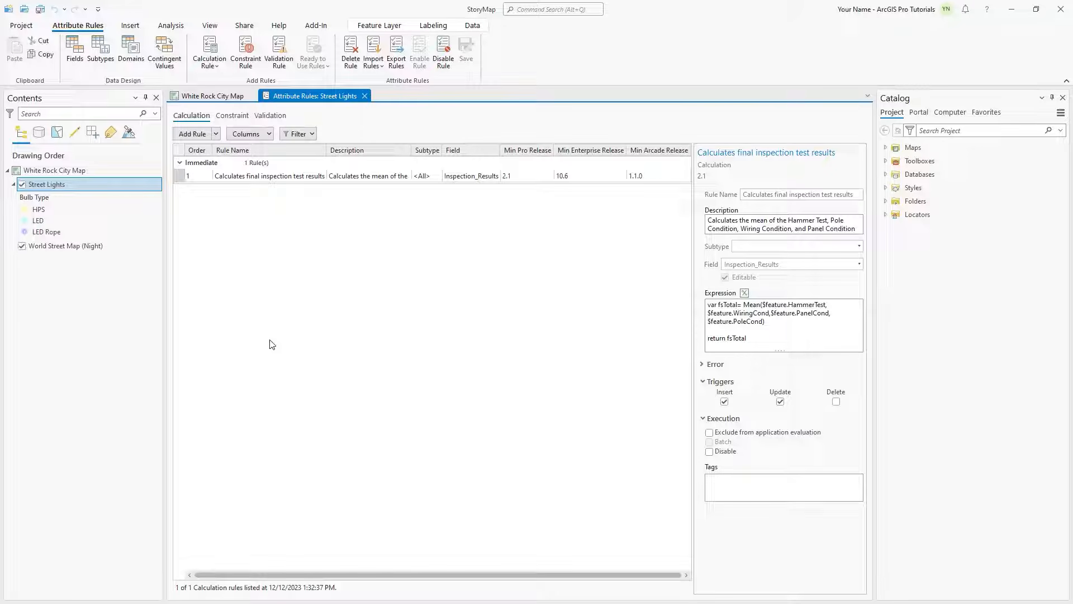
click(267, 119)
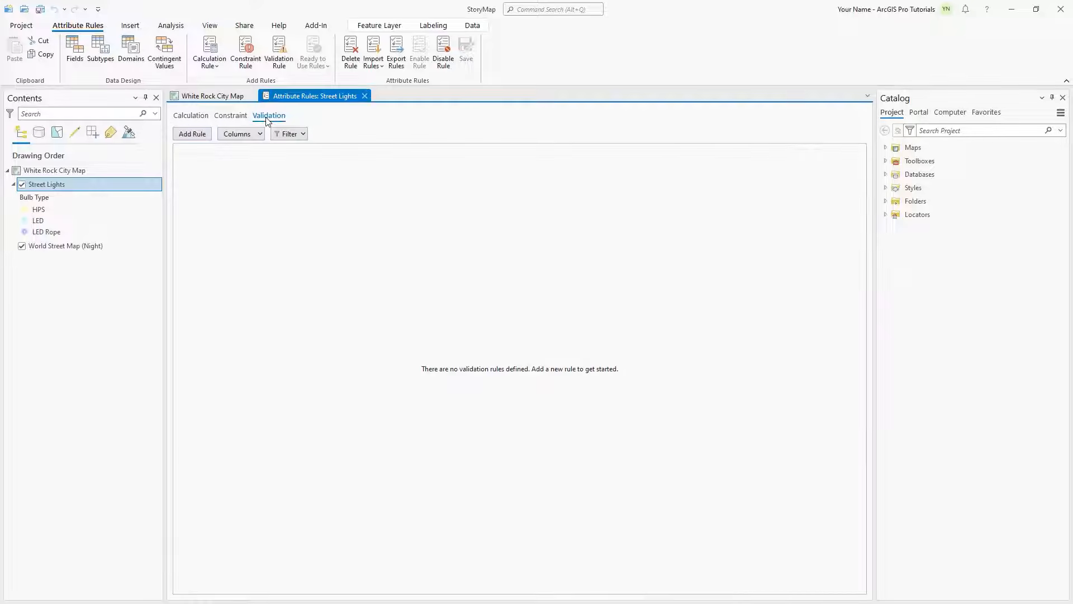
click(193, 134)
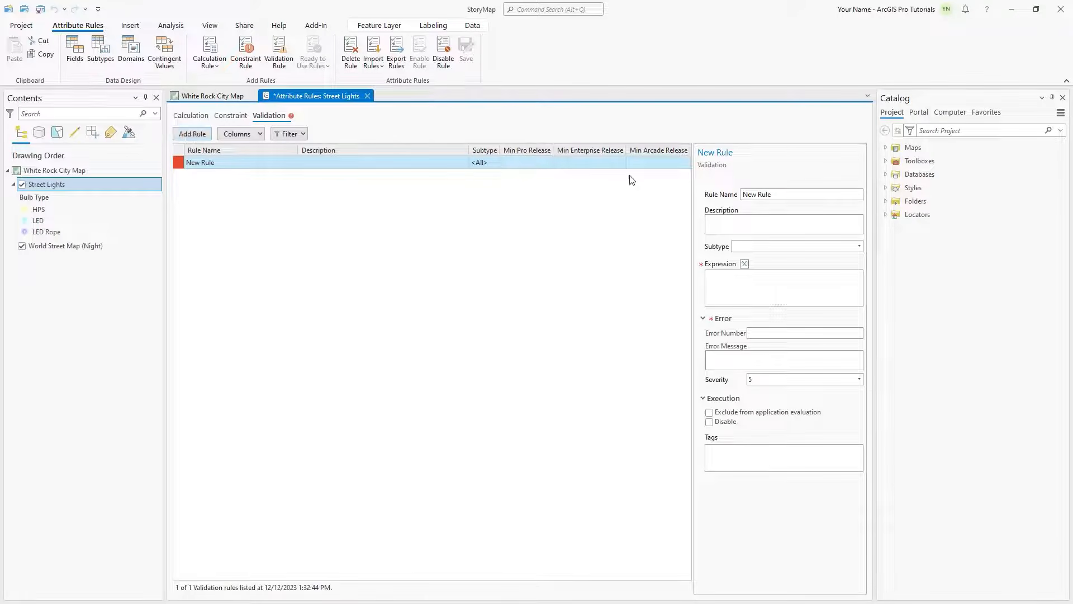
Step: Name the validation rule "Checks for light pole features with failed inspection tests" and describe it as "Returns features with the Inspection Test values below 2."
triple_click(767, 194)
text(Checks for light pole features)
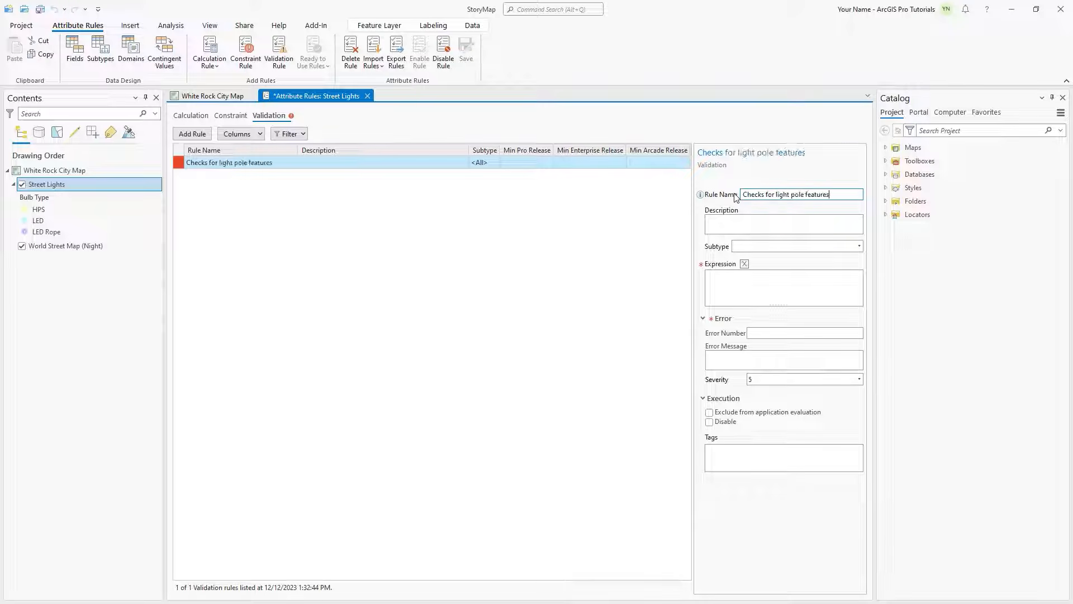
text( with failed inspection tests)
click(732, 221)
text(Re)
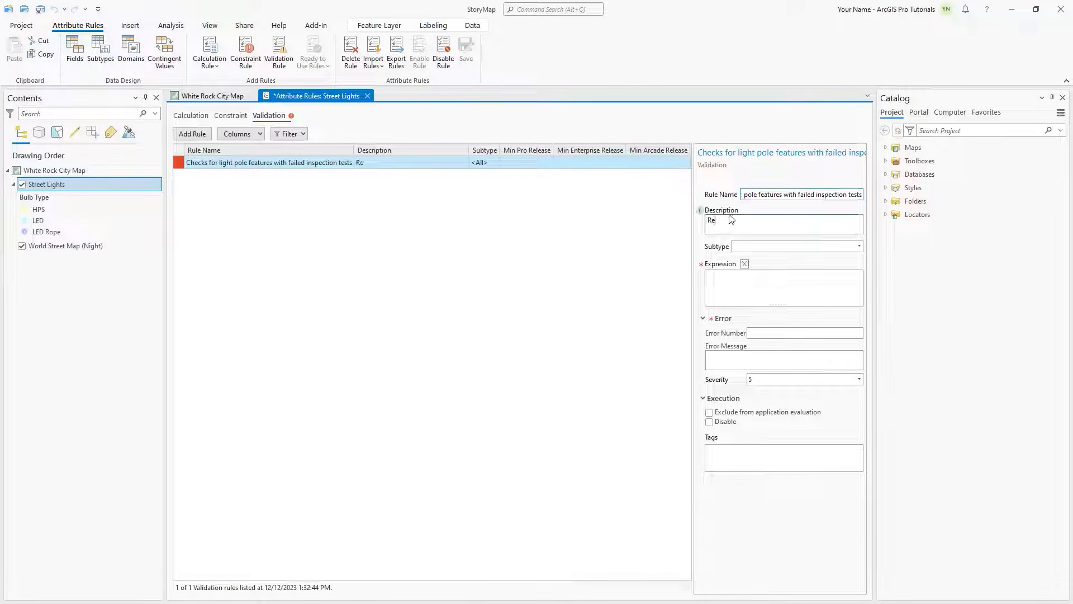
text(turns features with the Inspection Test values below 2.)
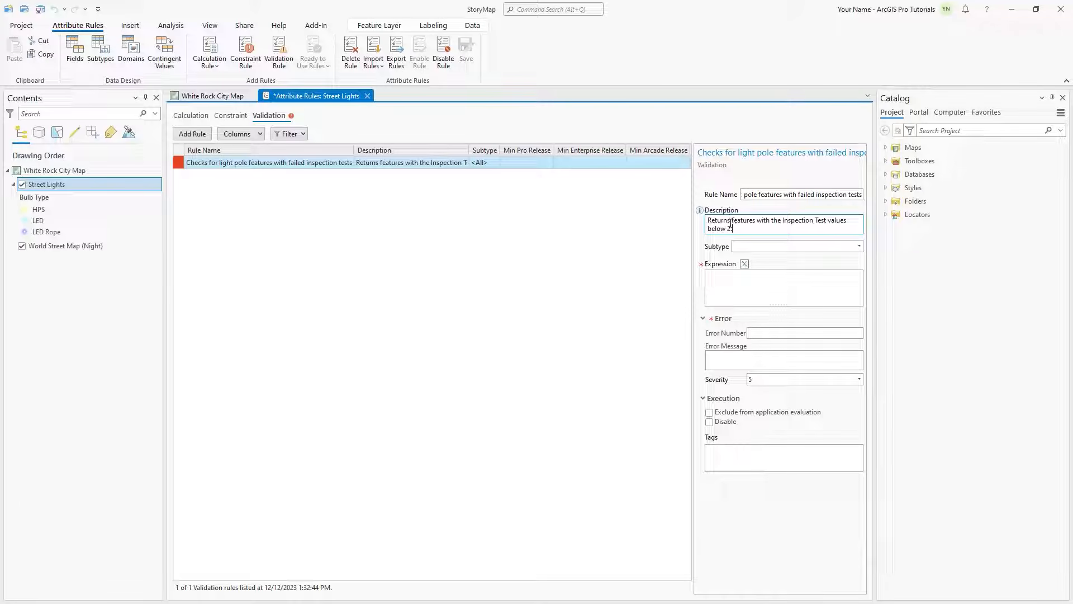
Step: Paste, verify and accept the validation rule's Arcade expression, which returns false if $feature.Inspection_Results < 2 and true otherwise
click(745, 263)
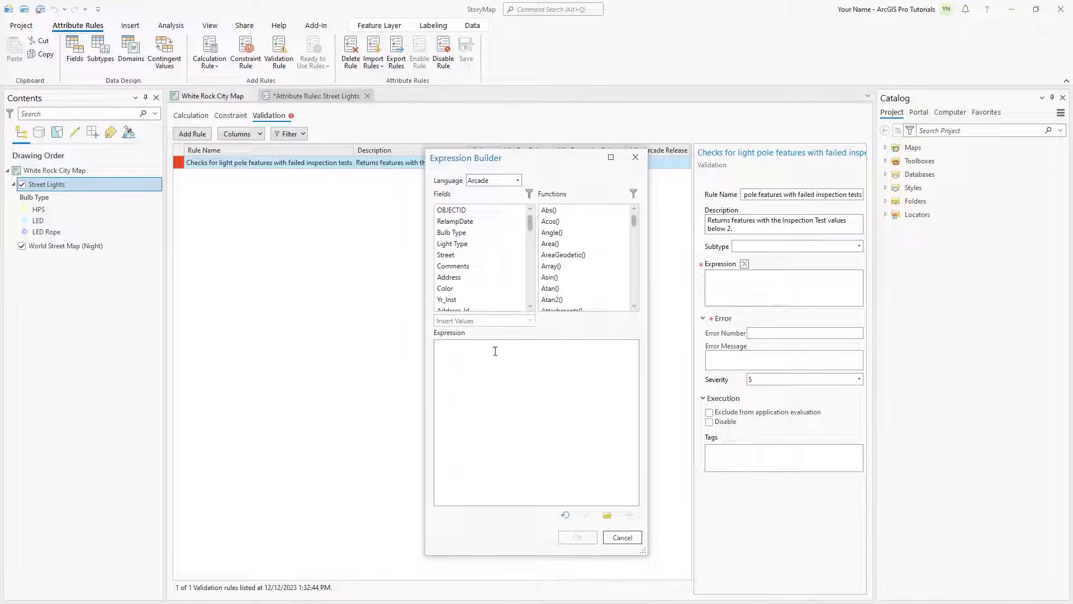
right_click(495, 351)
click(535, 437)
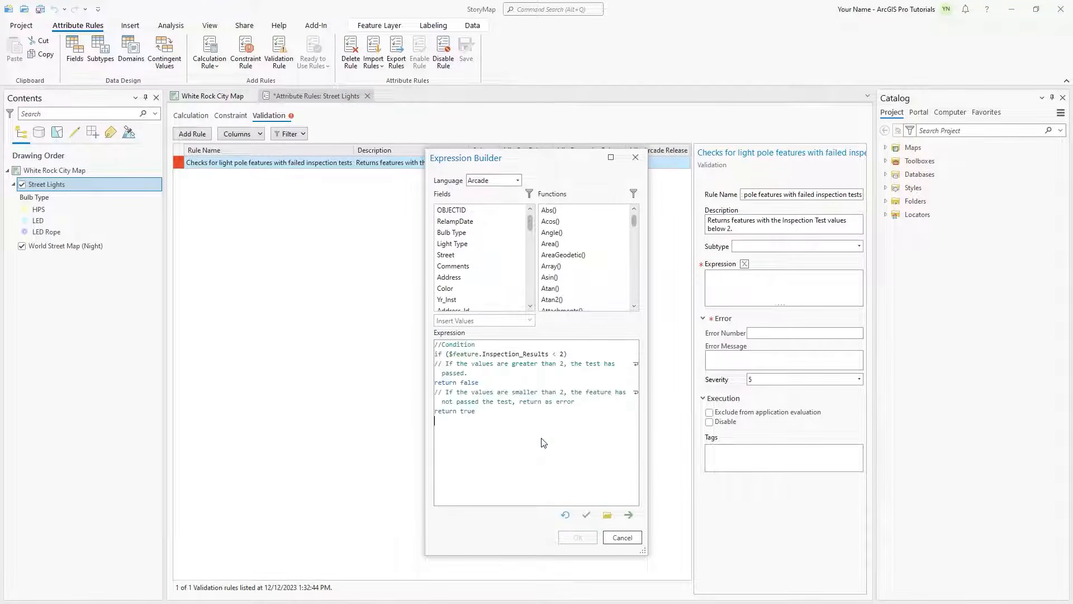
click(585, 515)
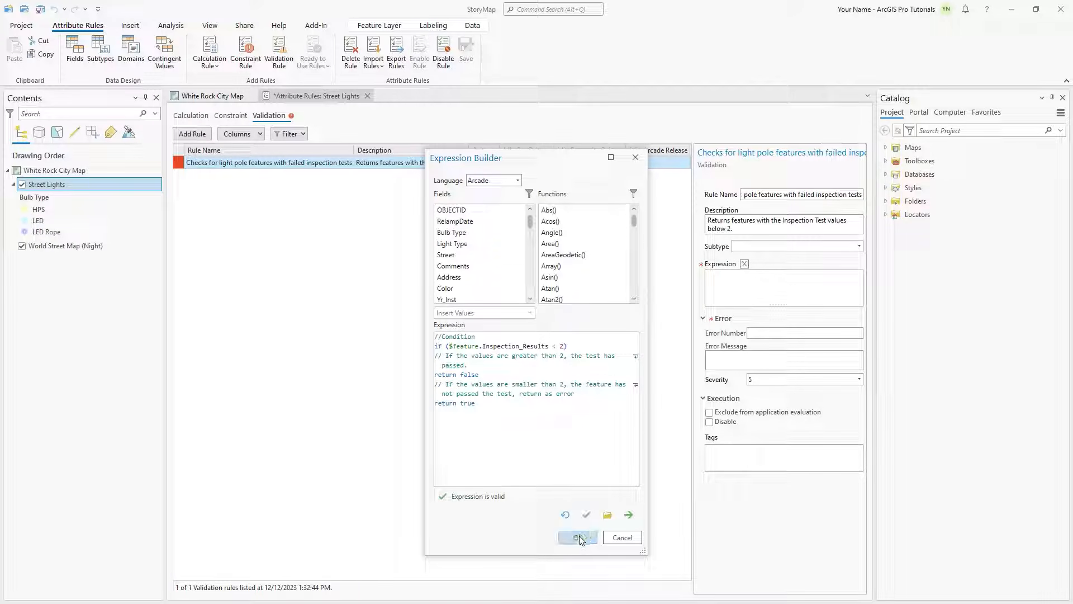
click(578, 537)
Step: Set error number 102 with message "Inspection test failed: This feature did not pass the Inspection Test. Additional revision is needed." and save the validation rule
click(769, 377)
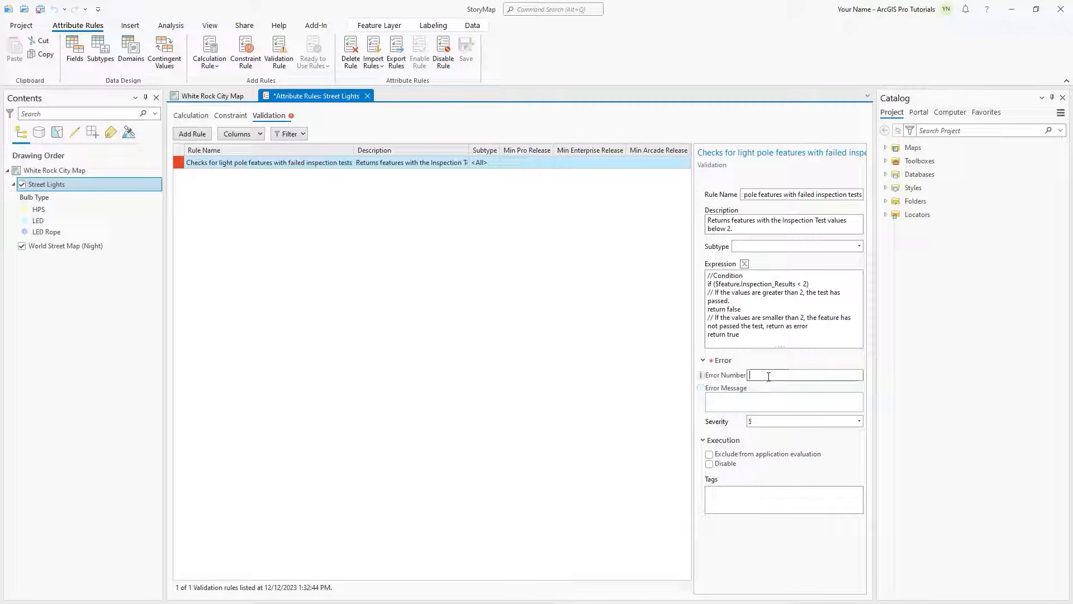
text(102)
click(747, 400)
text(Inspection test)
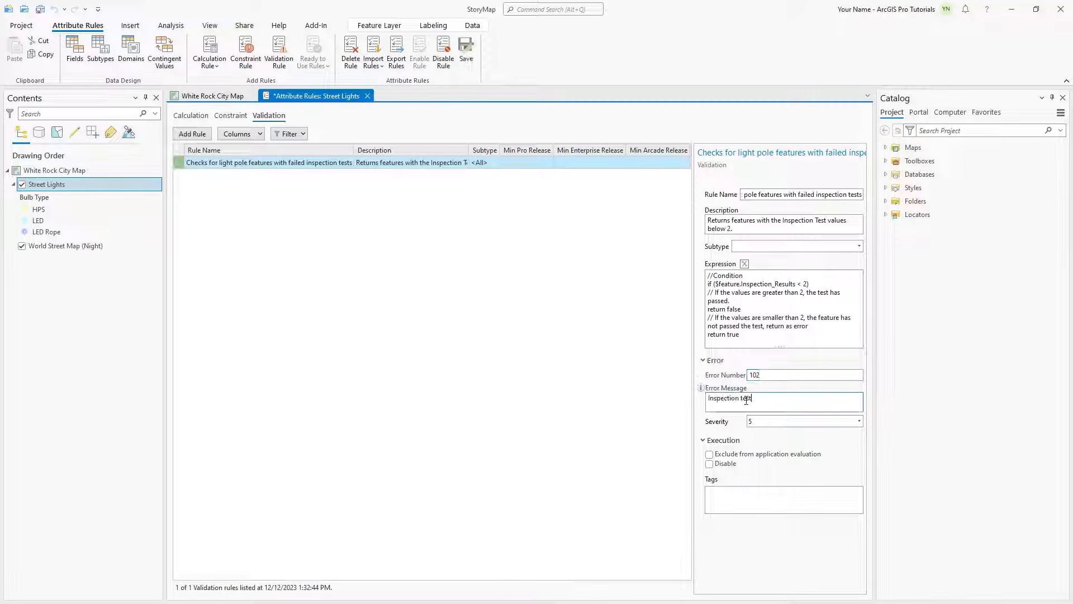
text( failed: This feature did not pass the Inspection Test. Ad)
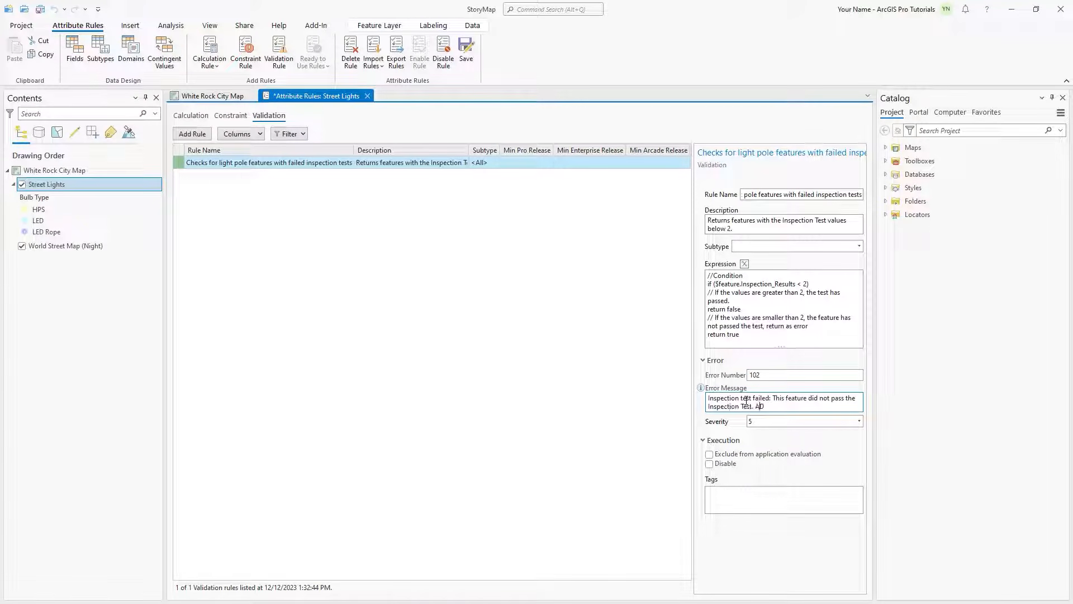
text(ditional revision is needed.)
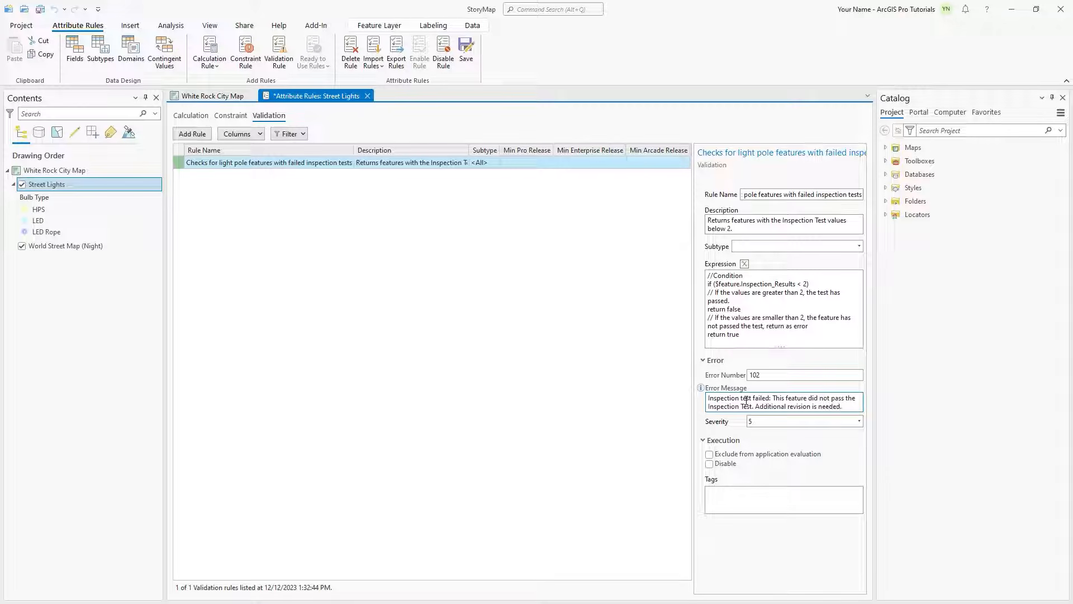
click(467, 53)
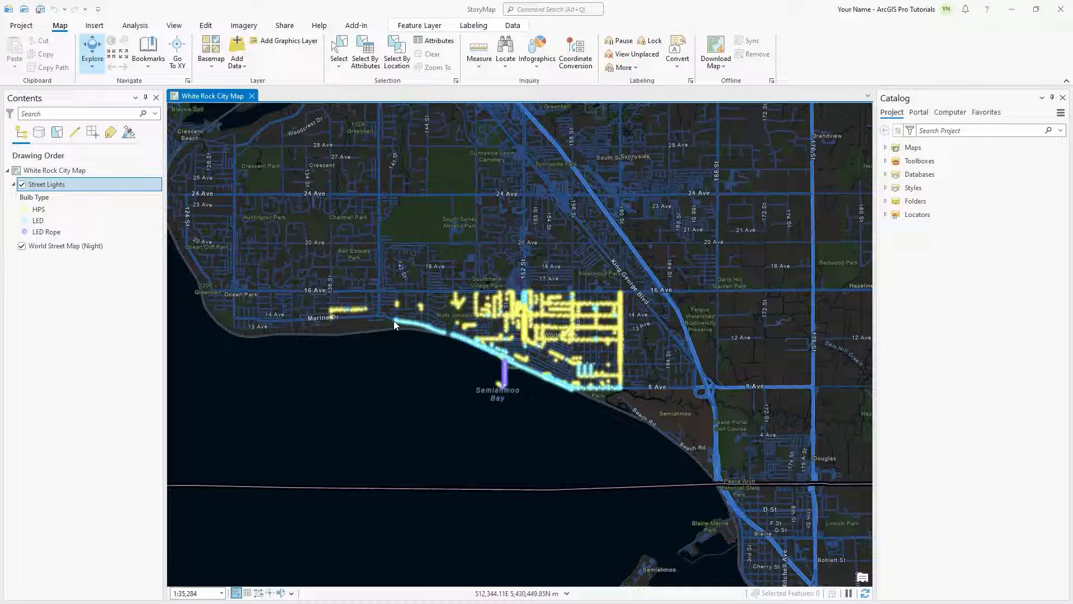
Step: Open the Street Lights layer's attribute rules and add a new immediate calculation rule
click(83, 186)
right_click(83, 188)
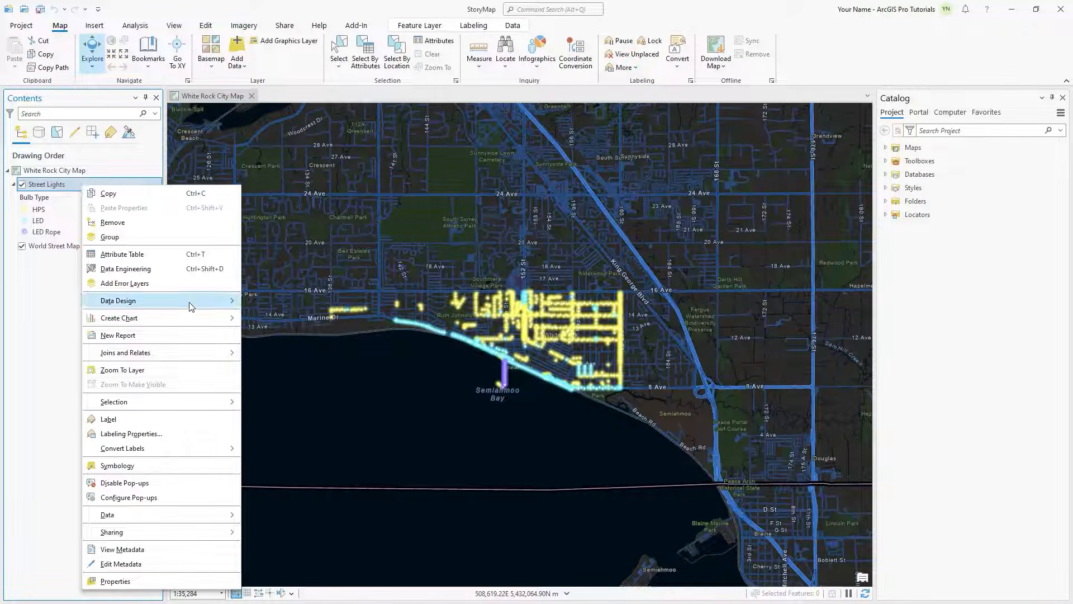
mouse_move(190, 304)
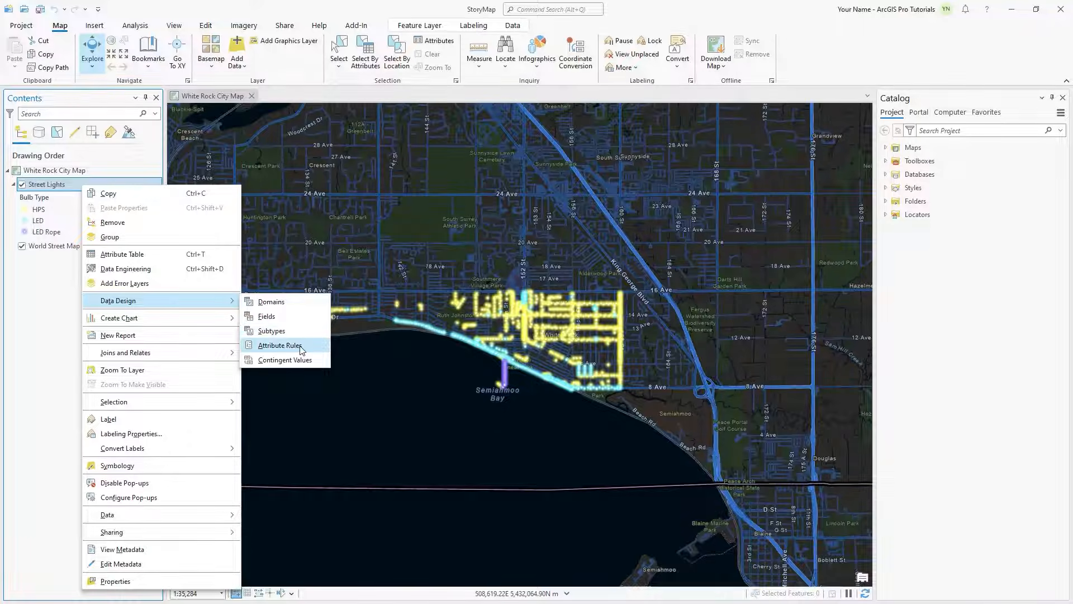
click(266, 346)
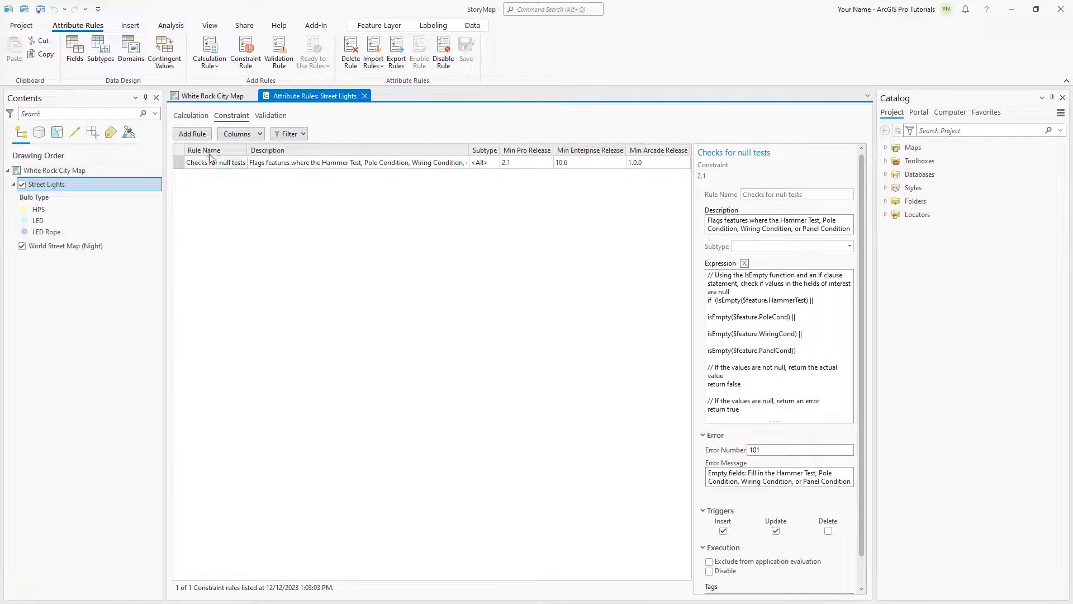
click(192, 117)
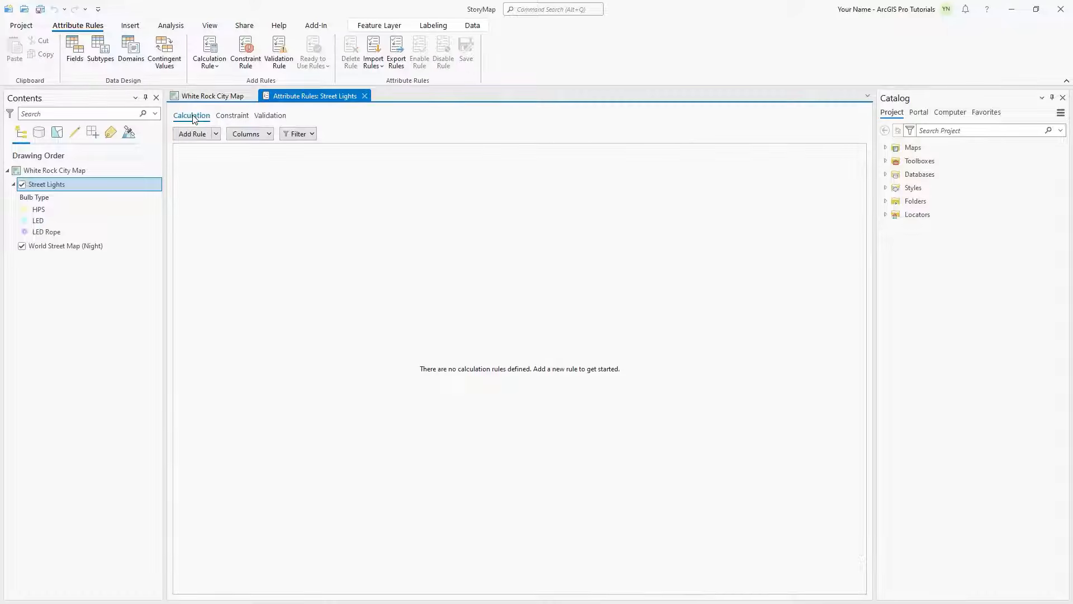
click(216, 134)
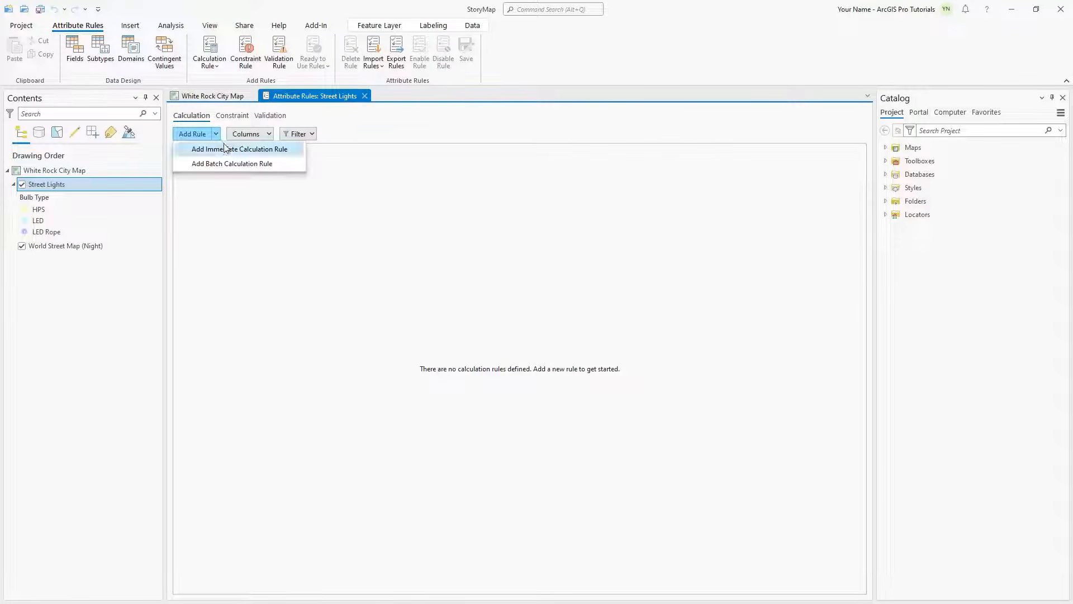
click(226, 148)
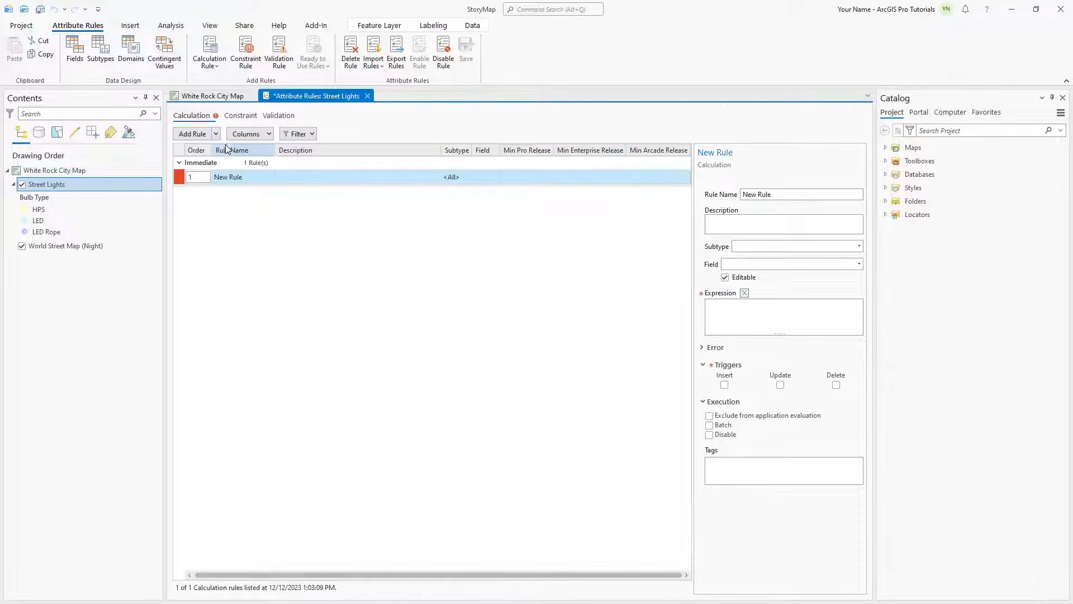
Step: Name the rule "Calculates final inspection test results" and describe it as calculating the mean of the Hammer Test, Pole, Wiring and Panel Condition values
drag(786, 194, 734, 199)
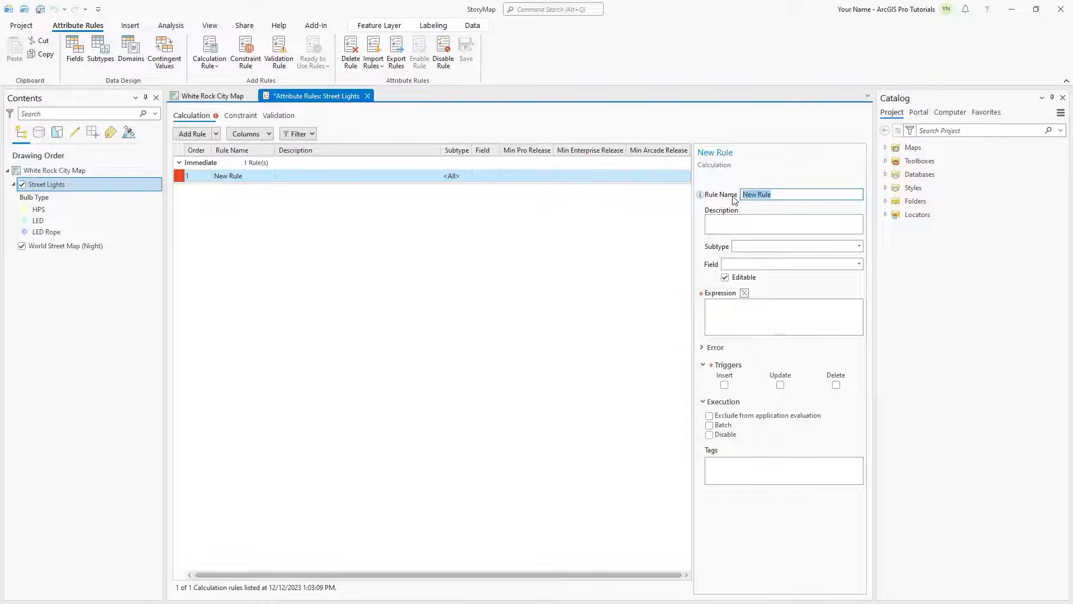
text(Calculates final inspection test results)
click(729, 220)
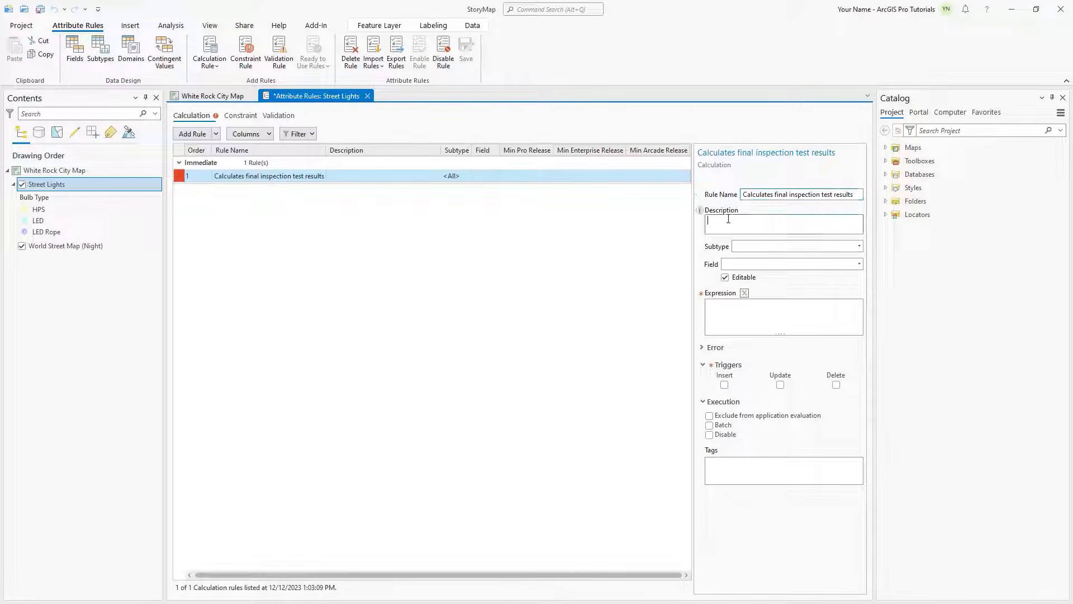
text(Calculates the mean of the Hammer Test, Pol)
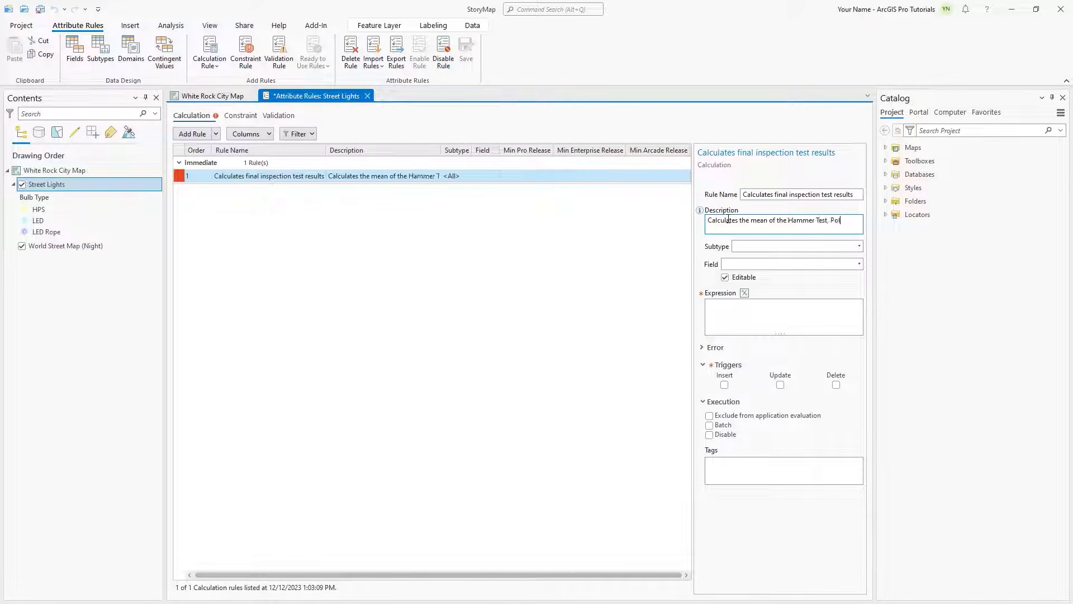
text(e Condition, Wiring Condition, and Panel Conditi)
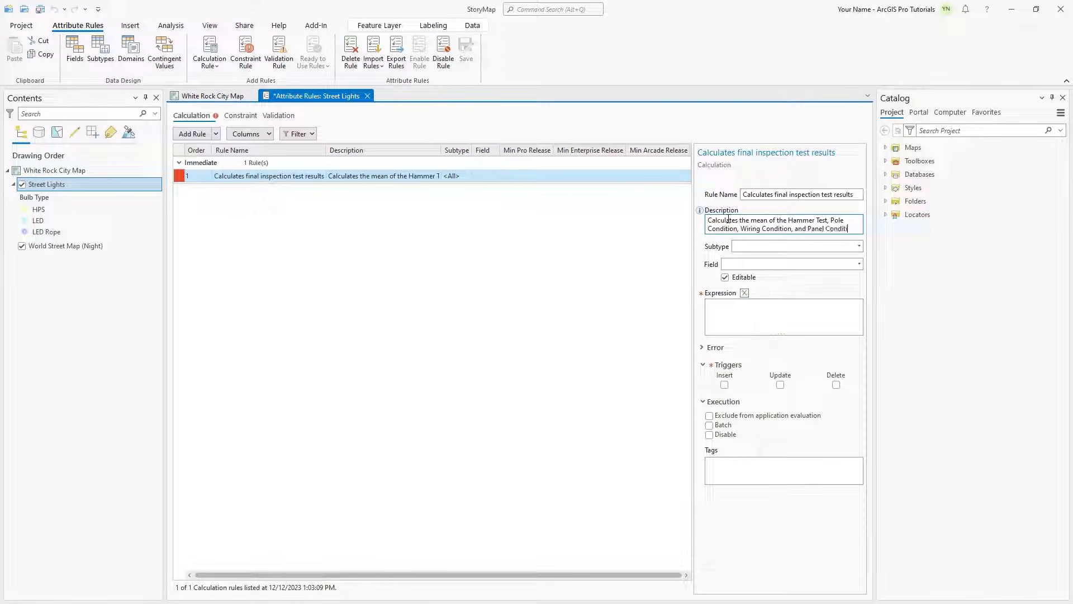
text(on values to determine the overall inspection test results)
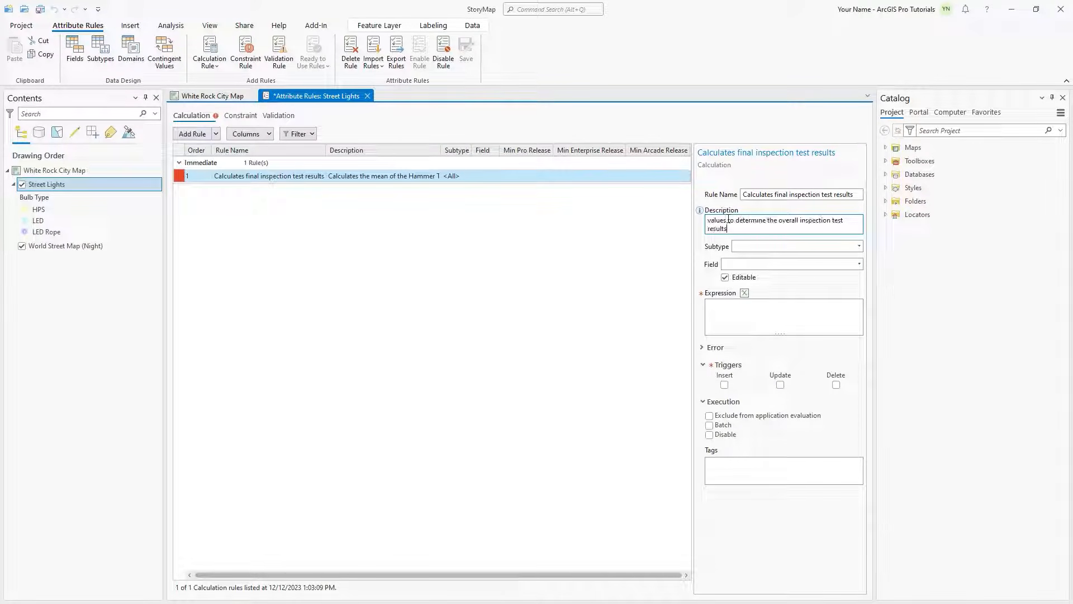
text(.)
Step: Assign the calculation rule to the Inspection_Results field
click(859, 264)
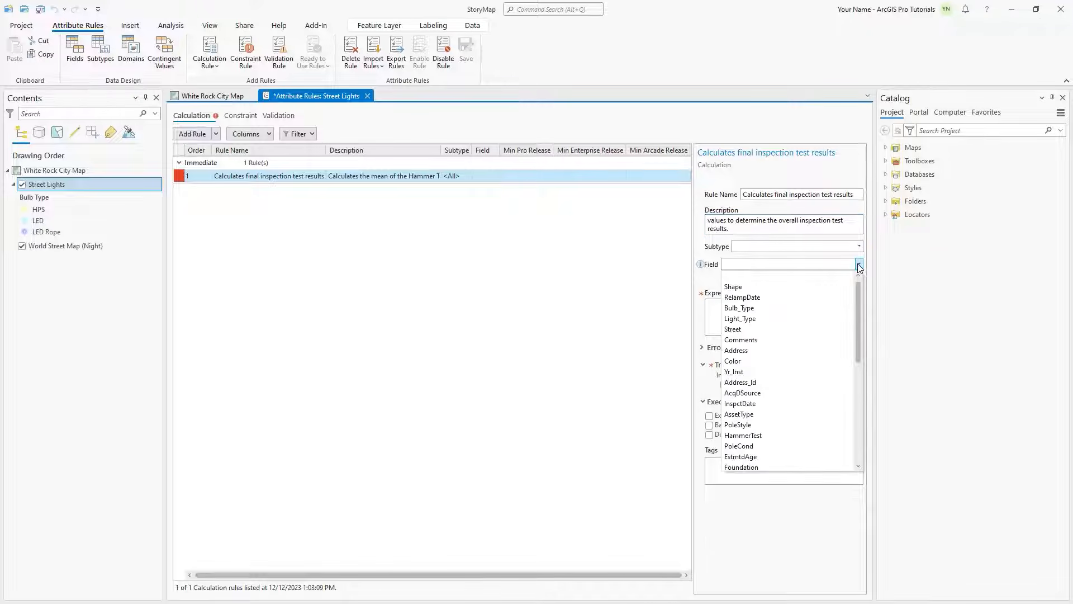
drag(858, 293, 853, 443)
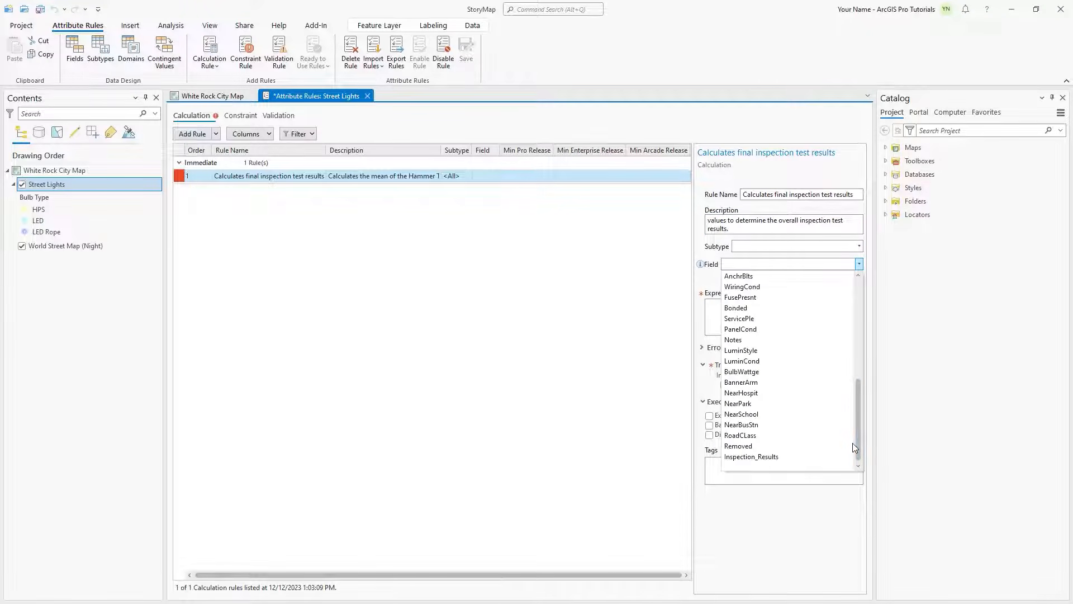
click(815, 457)
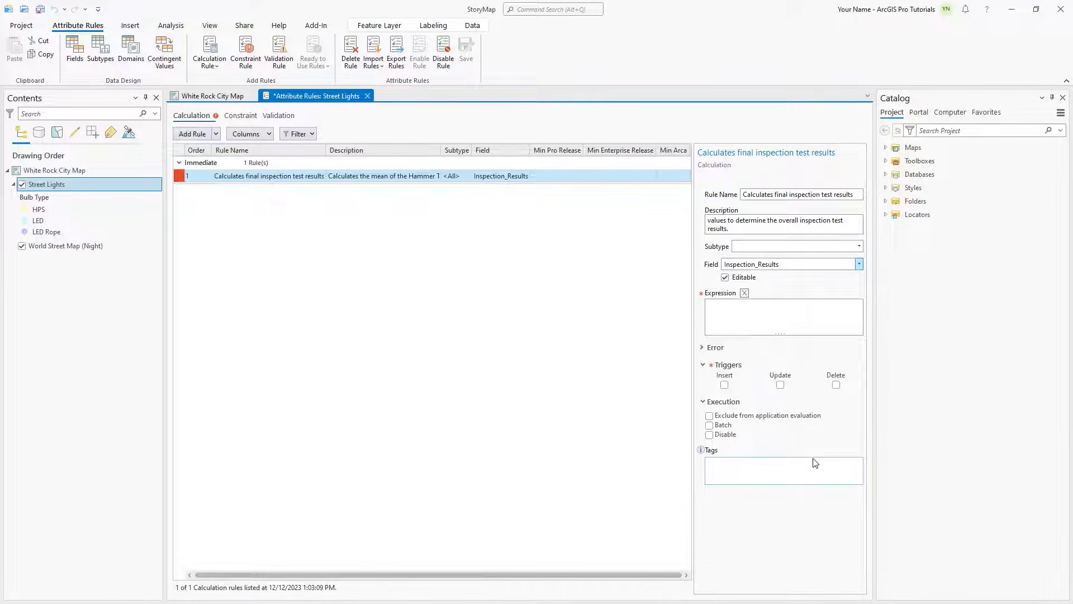
Step: Paste, verify and accept the Arcade expression returning fsTotal, the Mean of the HammerTest, WiringCond, PanelCond and PoleCond fields
click(744, 293)
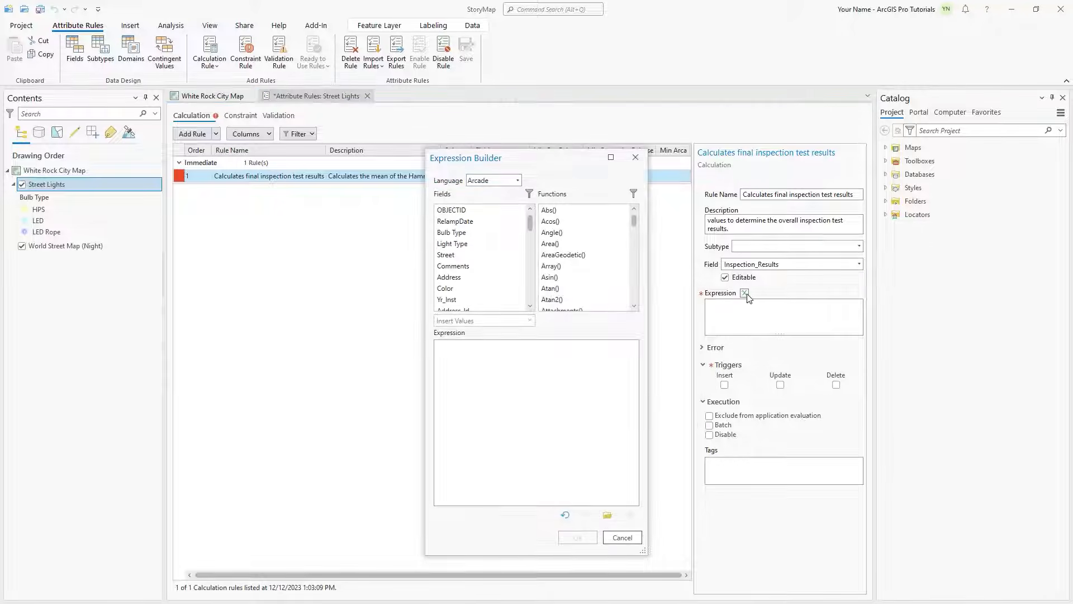
right_click(518, 352)
click(576, 442)
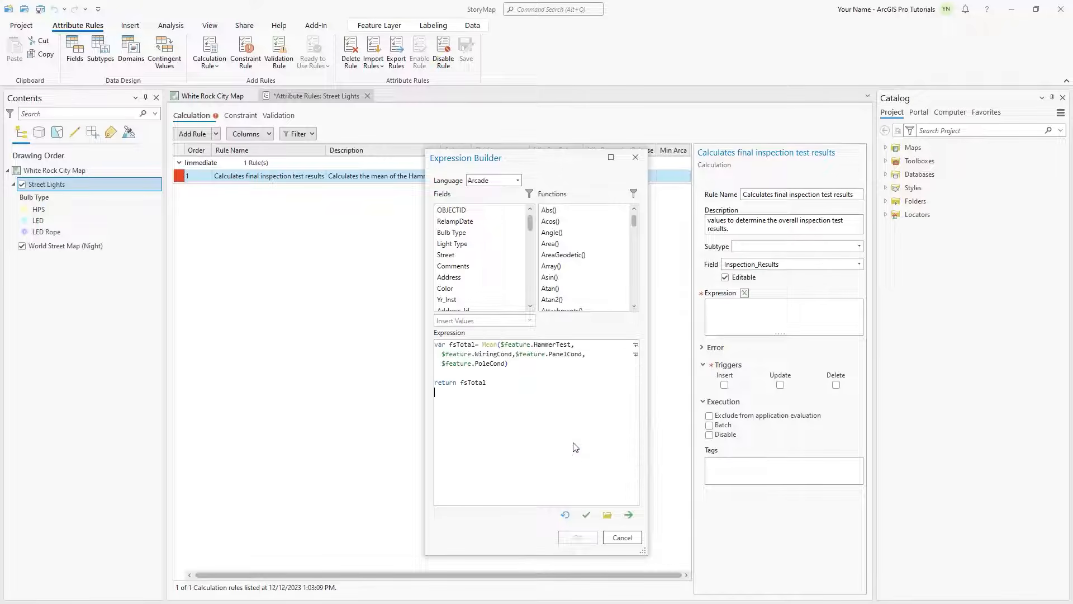
click(586, 514)
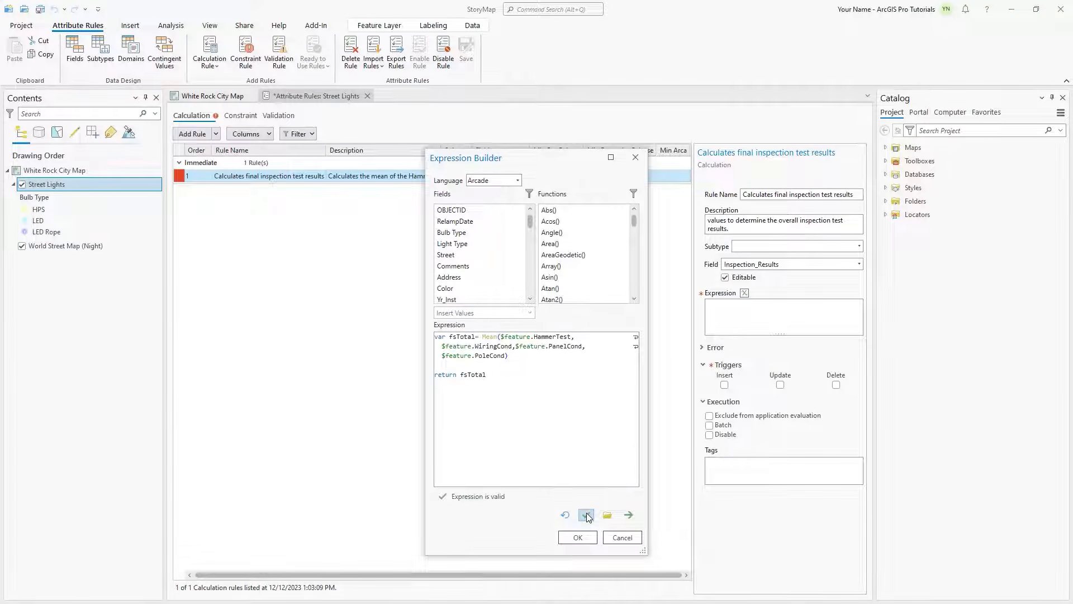
click(587, 536)
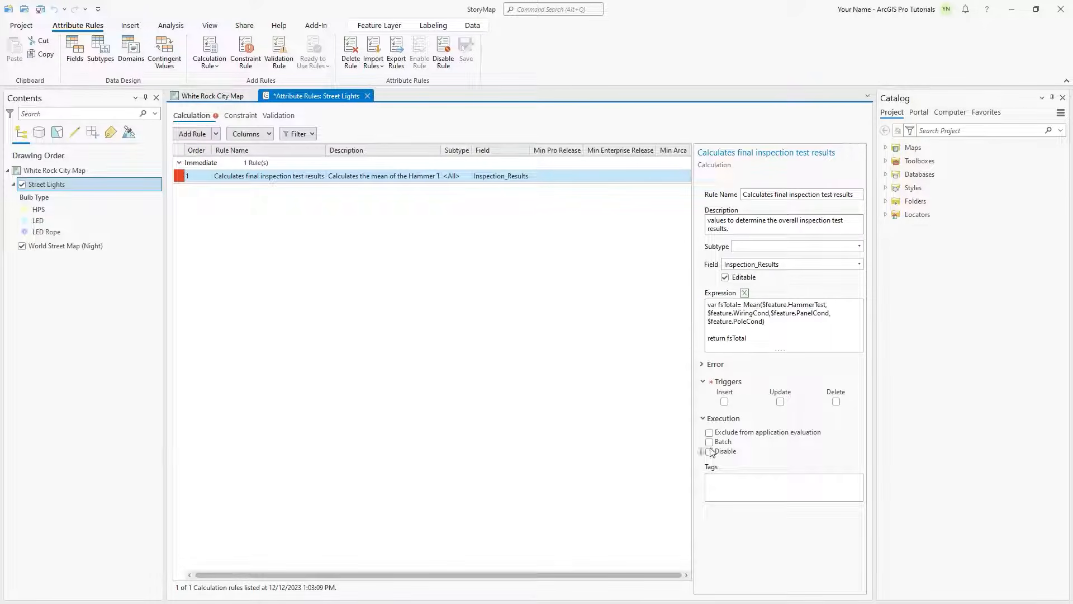
Step: Set the calculation rule to trigger on Insert and Update, and save it
click(725, 402)
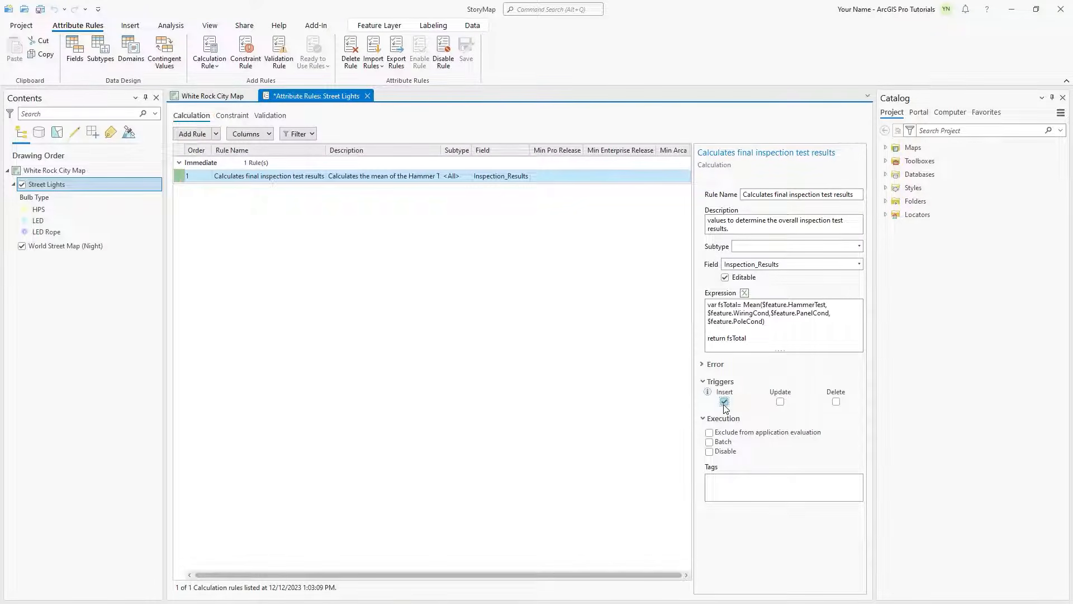
click(781, 402)
click(467, 50)
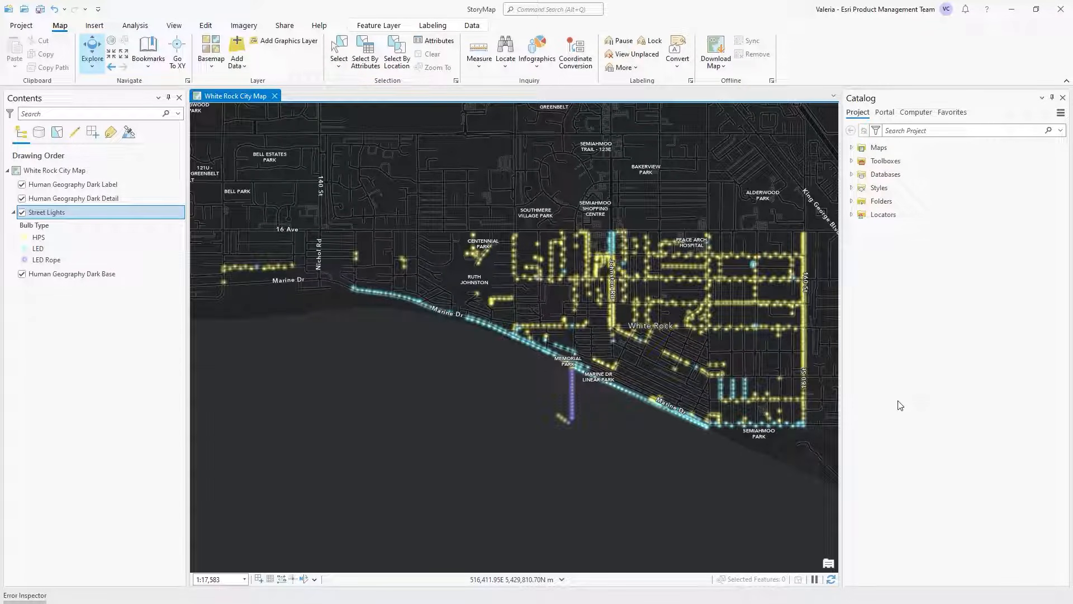
Step: Go to the Centennial Park bookmark and create an HPS street light just southeast of the Anderson St and Vine Ave corner
click(150, 61)
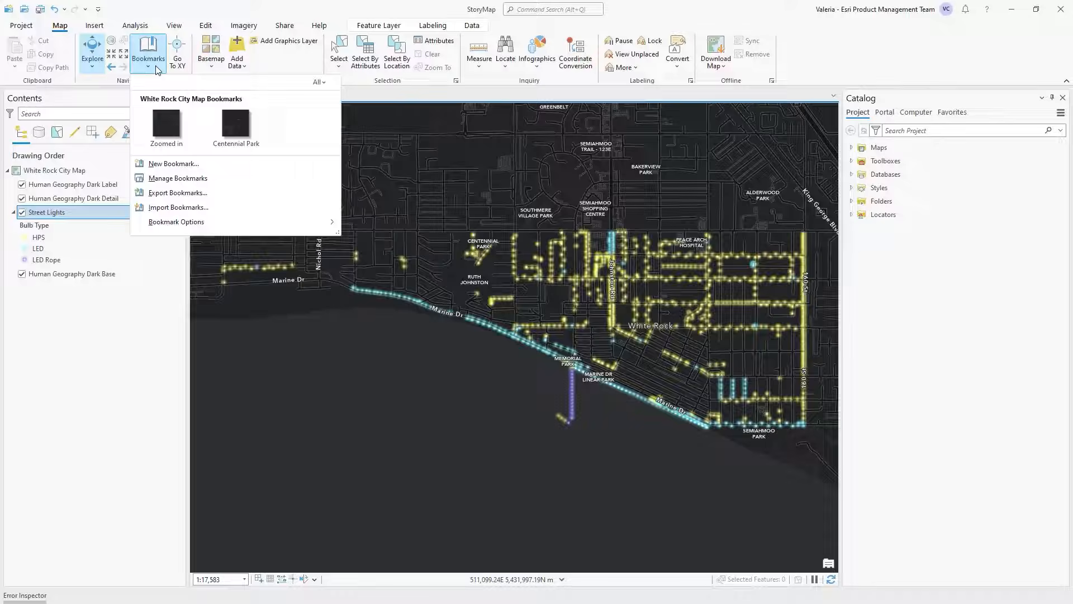
click(233, 128)
click(204, 27)
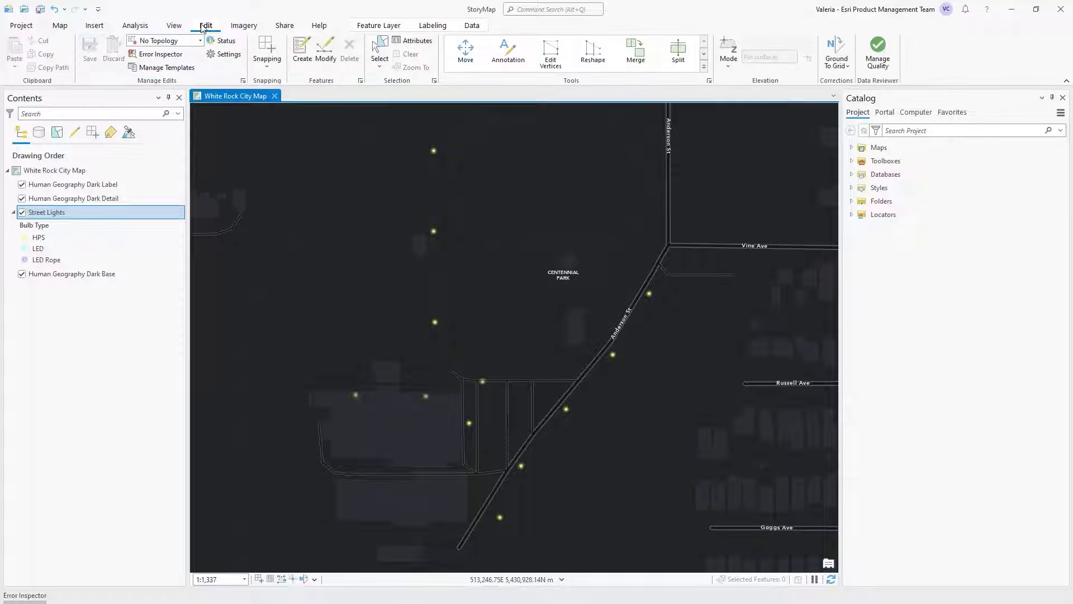
click(302, 53)
click(874, 168)
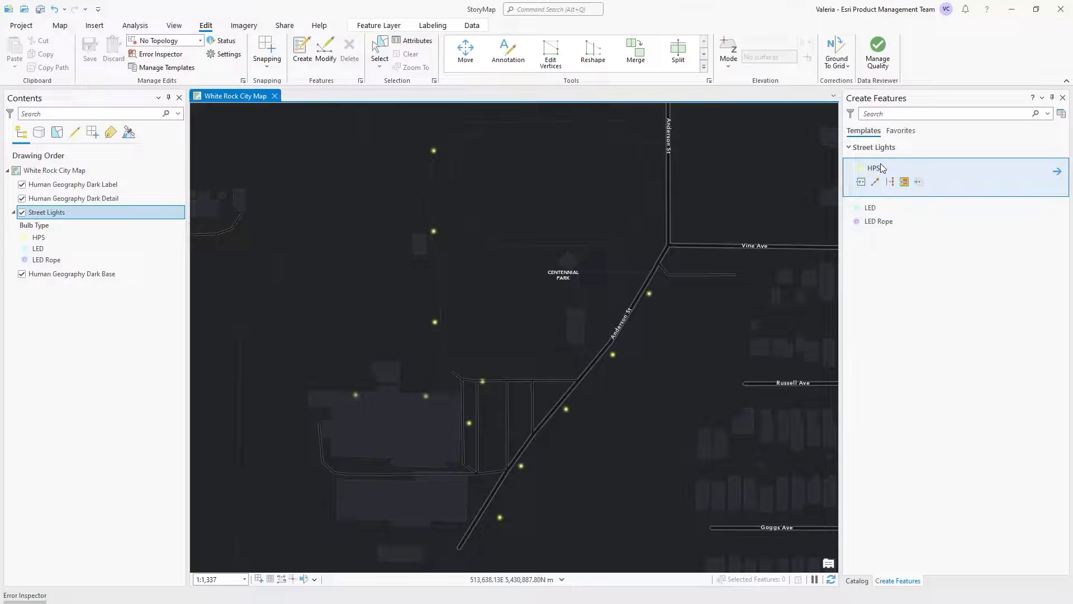
click(677, 255)
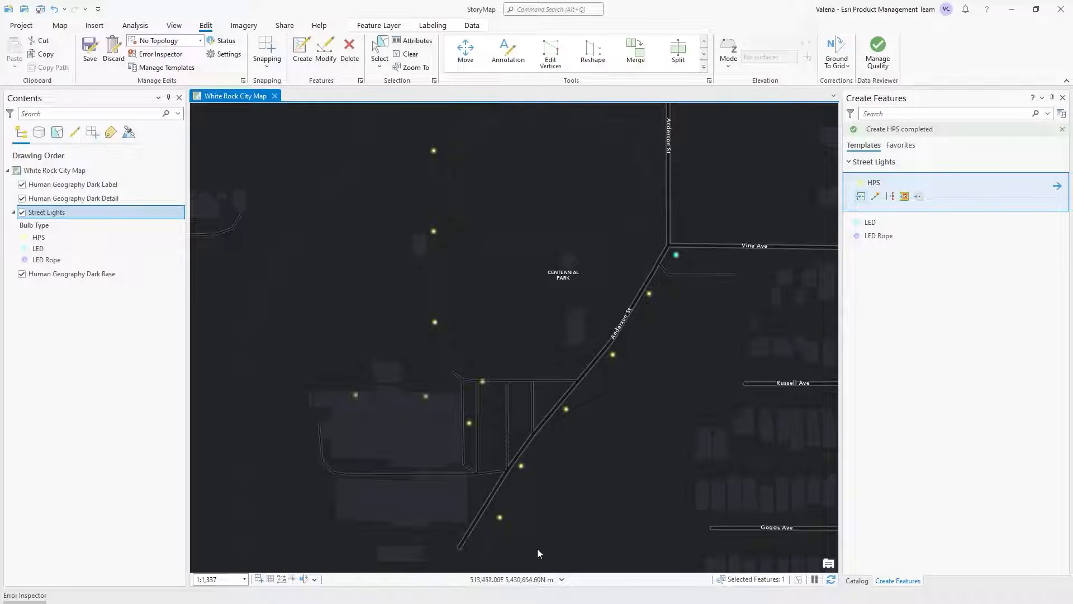
Step: Set the new light's Hammer Test to 3, Pole Condition to 4, Wiring Condition to 5 and Panel Condition to 1, and apply the changes
click(416, 41)
click(957, 415)
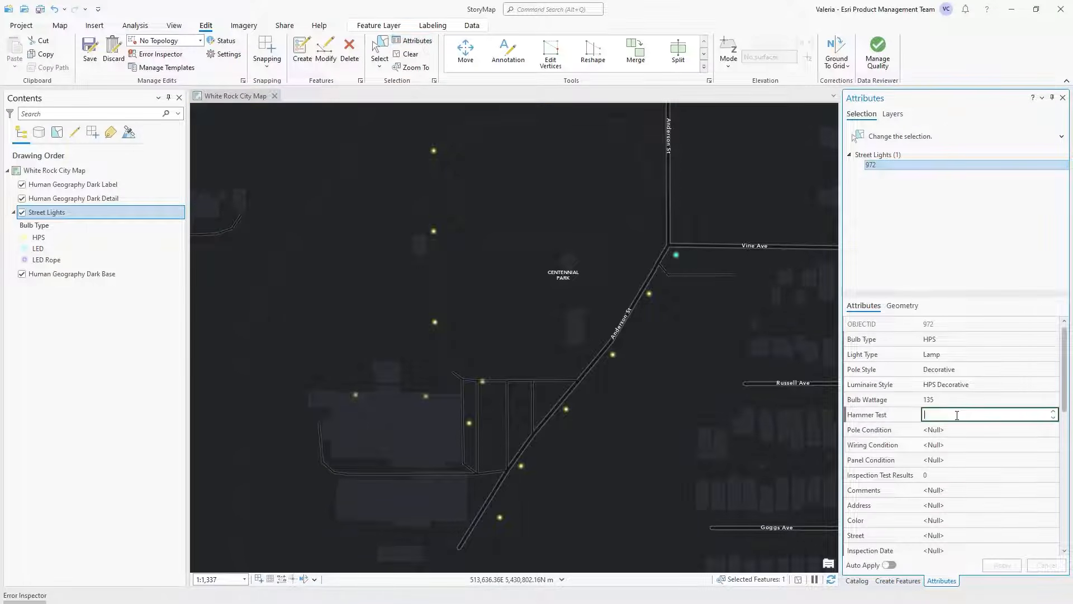
text(3)
click(961, 430)
text(4)
click(964, 445)
text(5)
click(968, 460)
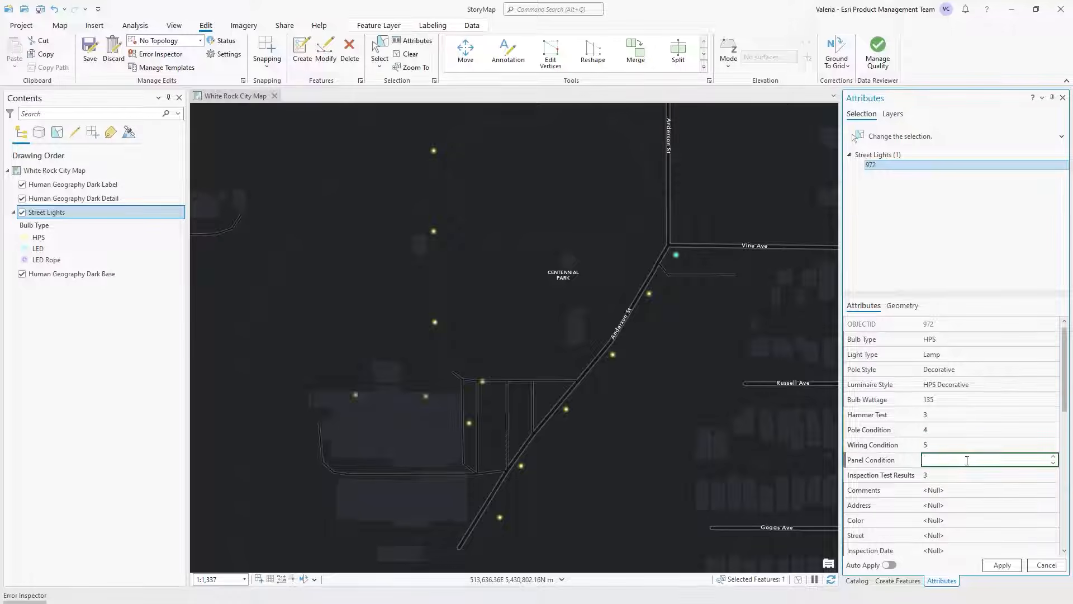
text(1)
click(996, 566)
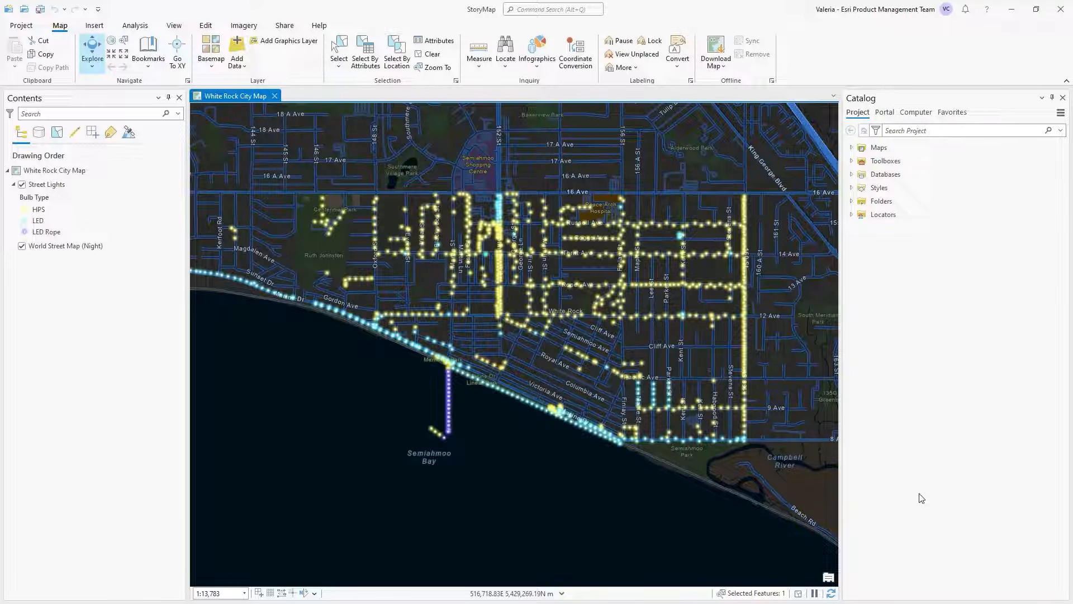
Step: Add the error layers for the Street Lights layer to the White Rock City Map
click(71, 187)
right_click(71, 189)
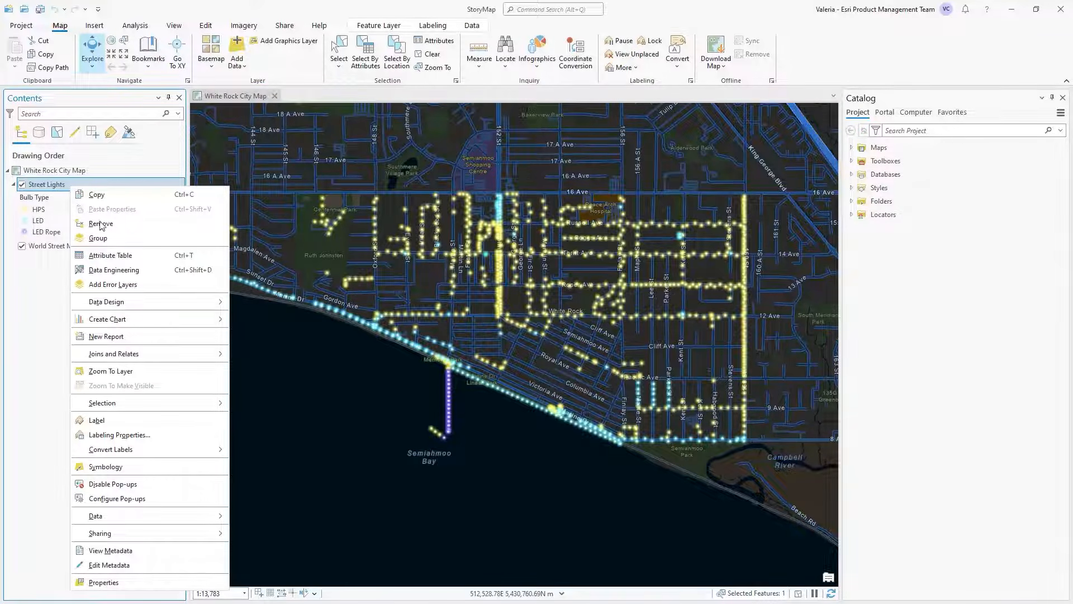
click(150, 287)
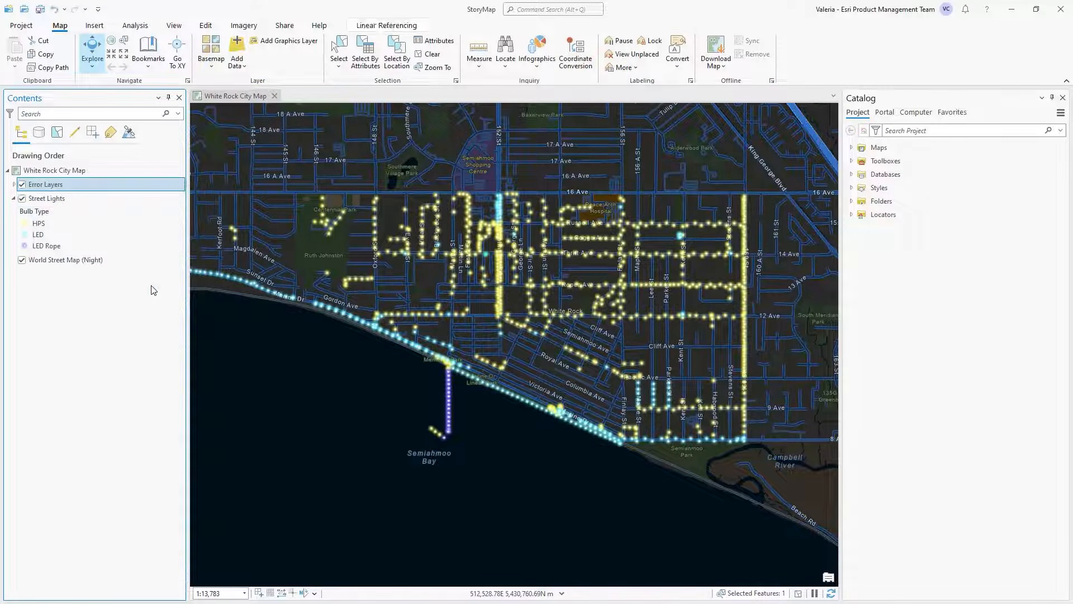
Step: Open the Error Inspector with the error layers as source and evaluate the attribute rules
click(212, 27)
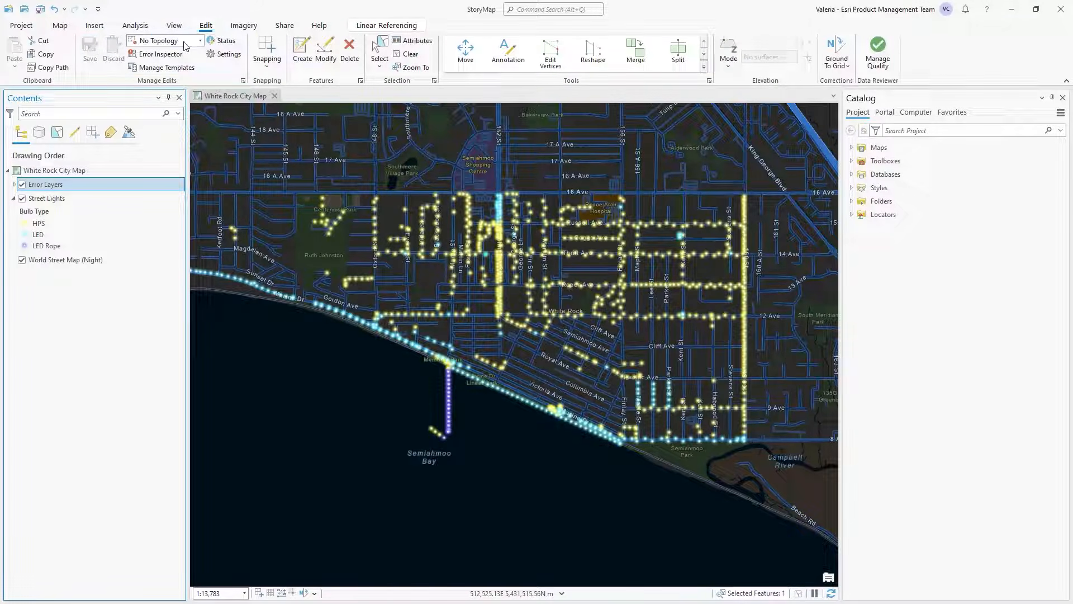
click(179, 58)
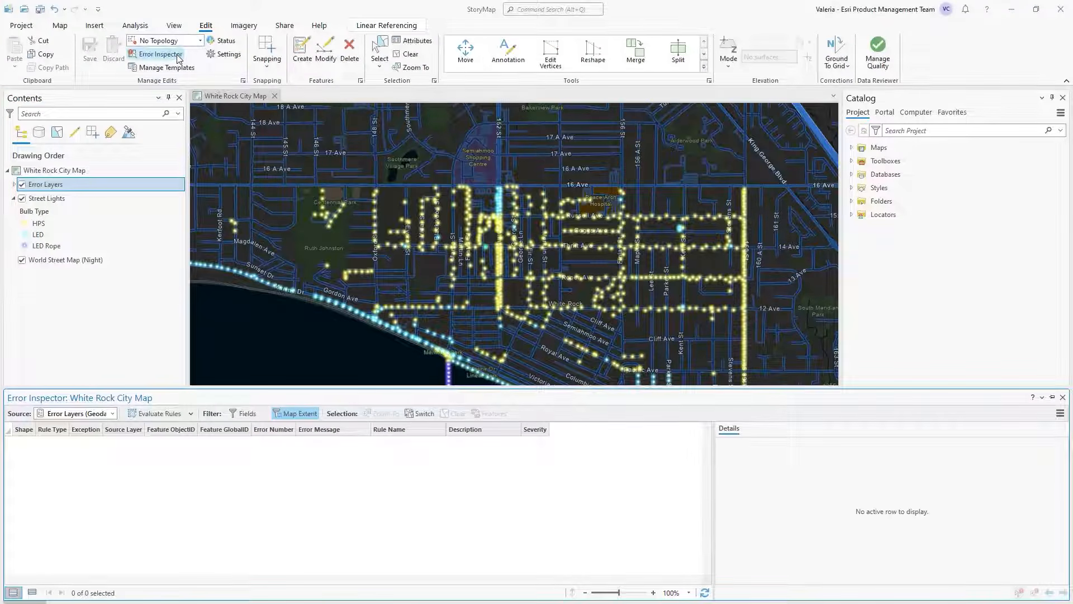
click(165, 414)
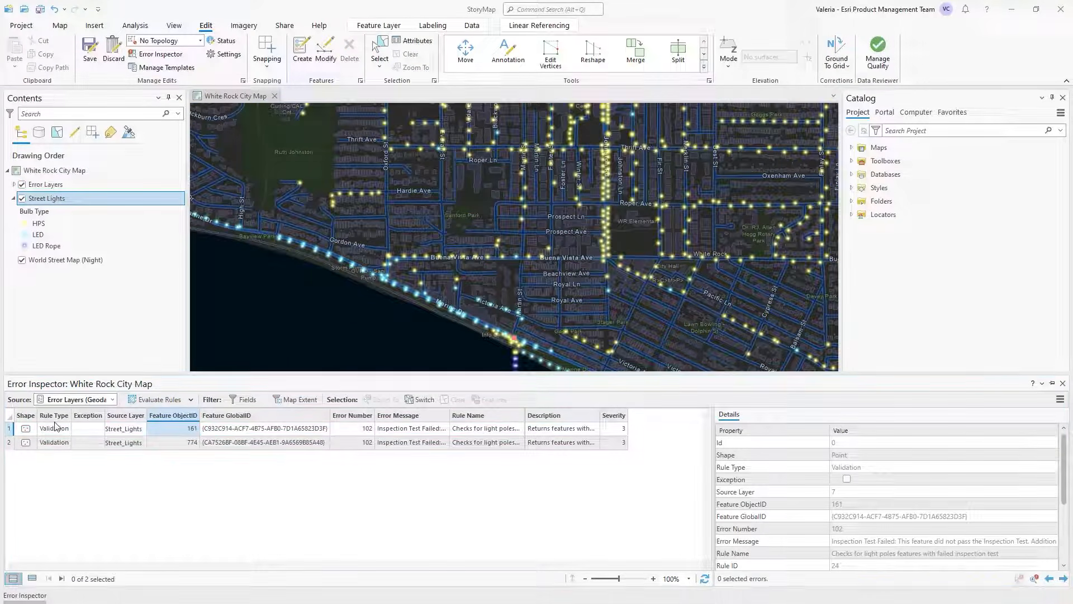
Step: Set Inspection Test Results to 4 for the street light with the first listed error (feature 161), apply it, and evaluate the rules again
click(7, 428)
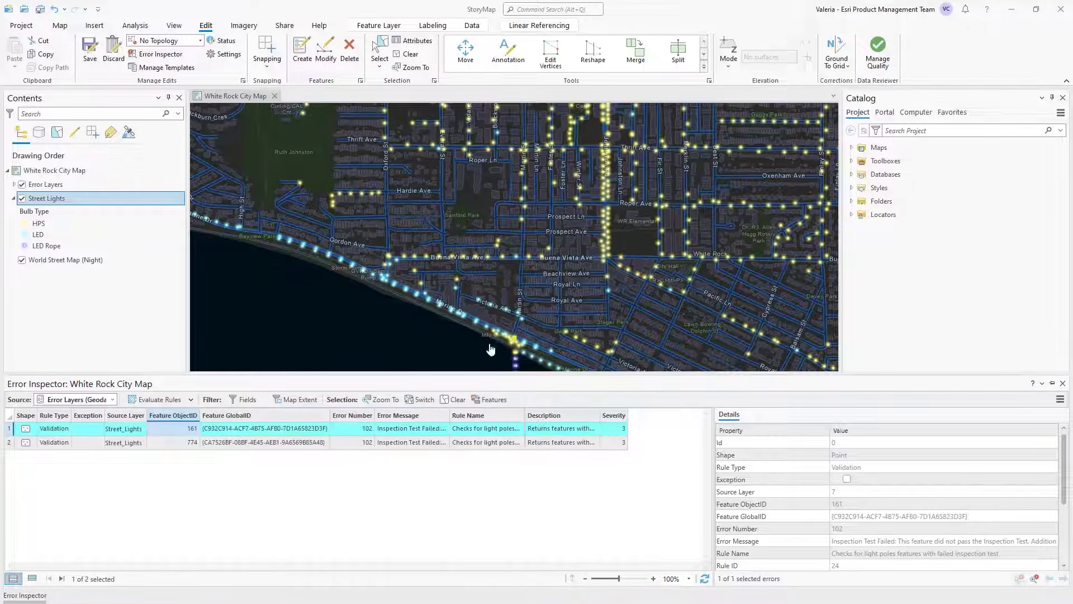
click(431, 41)
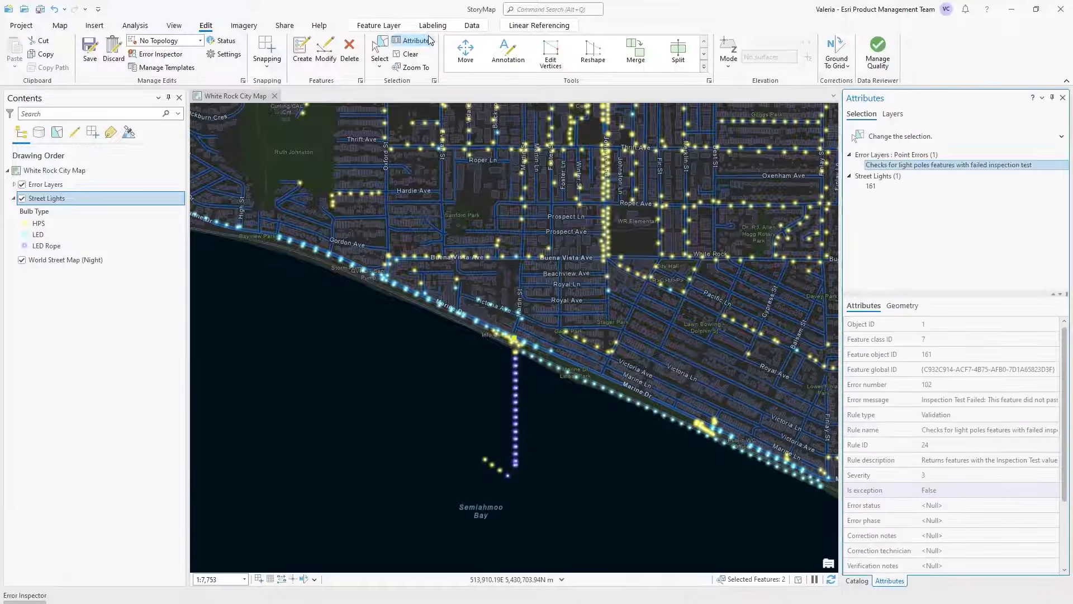
click(894, 186)
click(959, 476)
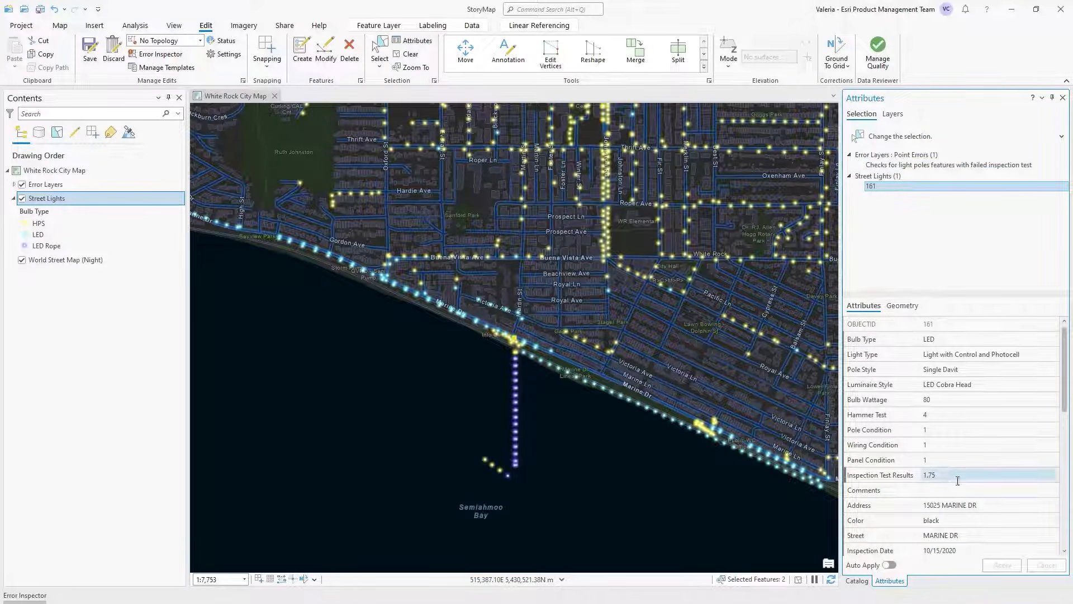
text(4)
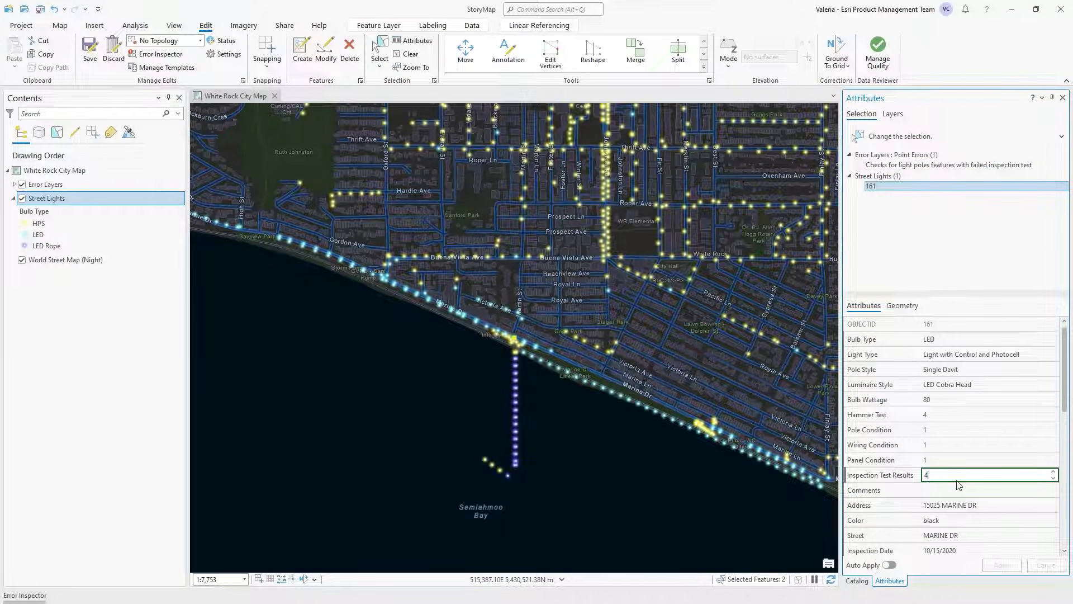
key(Return)
click(1002, 565)
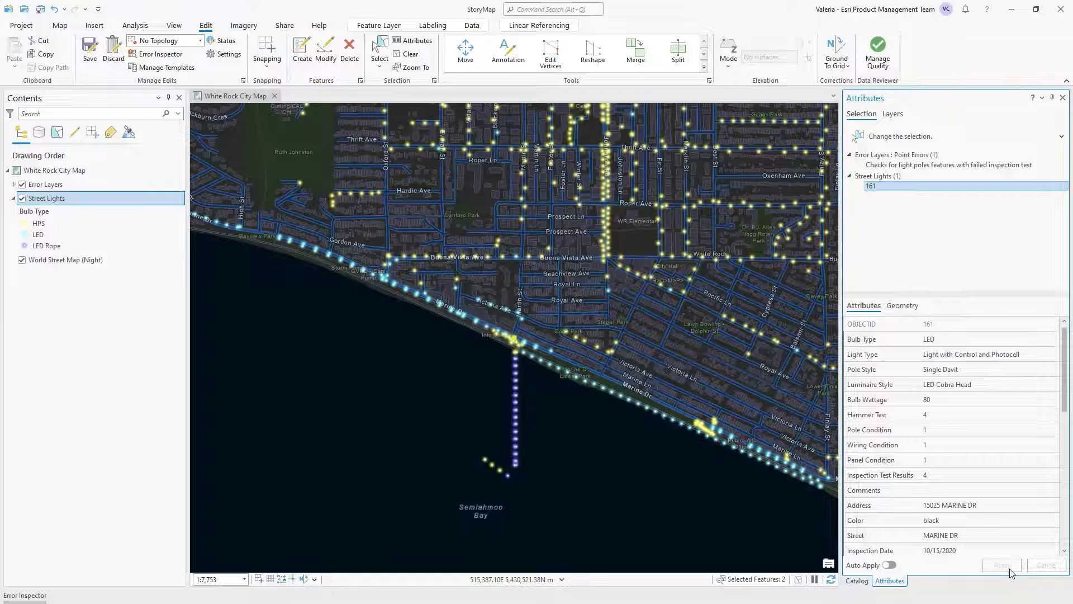
click(52, 594)
click(173, 397)
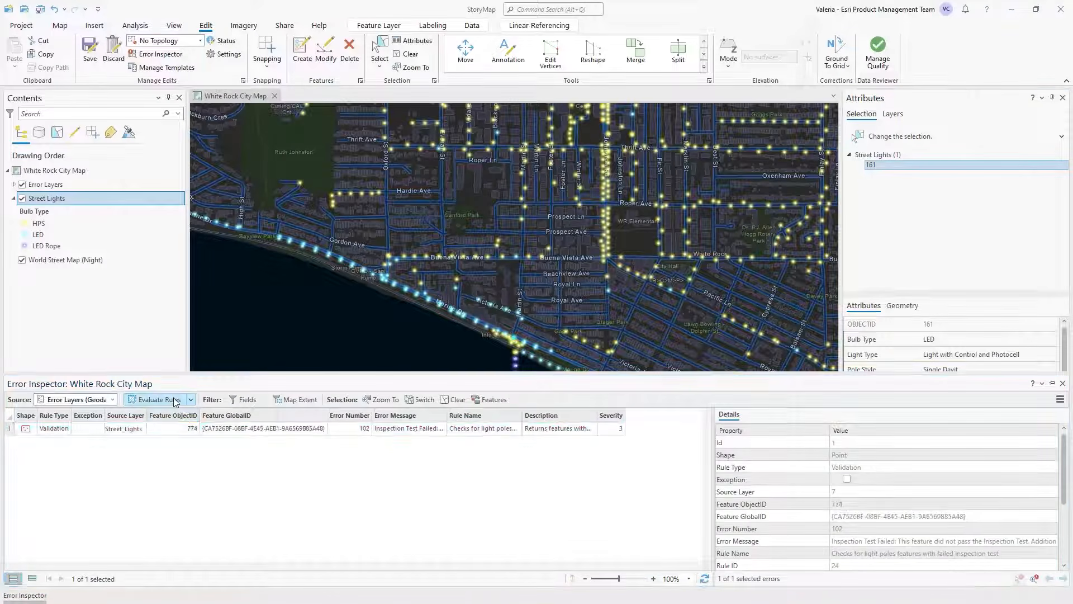